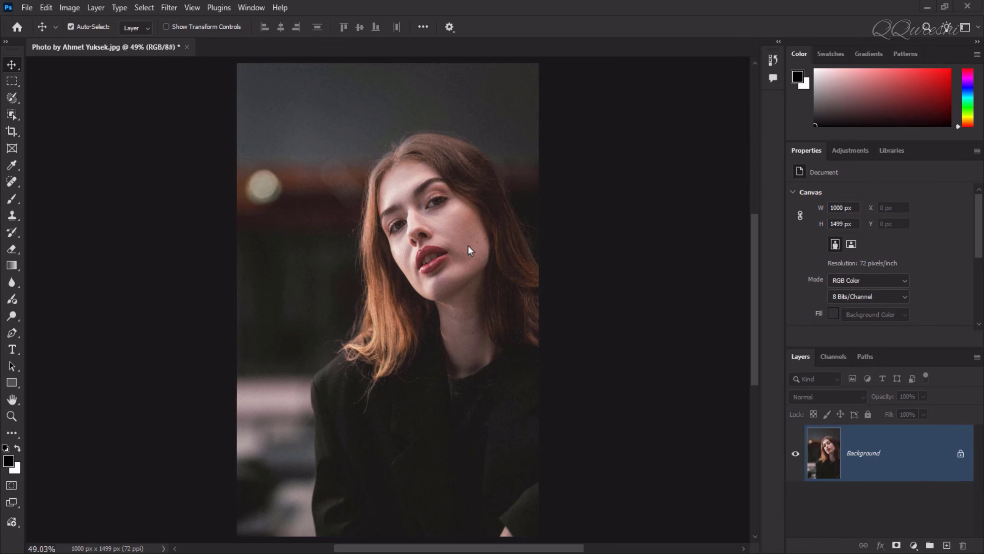
Duplicate the photo layer twice and close the Properties tab group
scroll(430, 246, "up", 5)
scroll(431, 247, "up", 8)
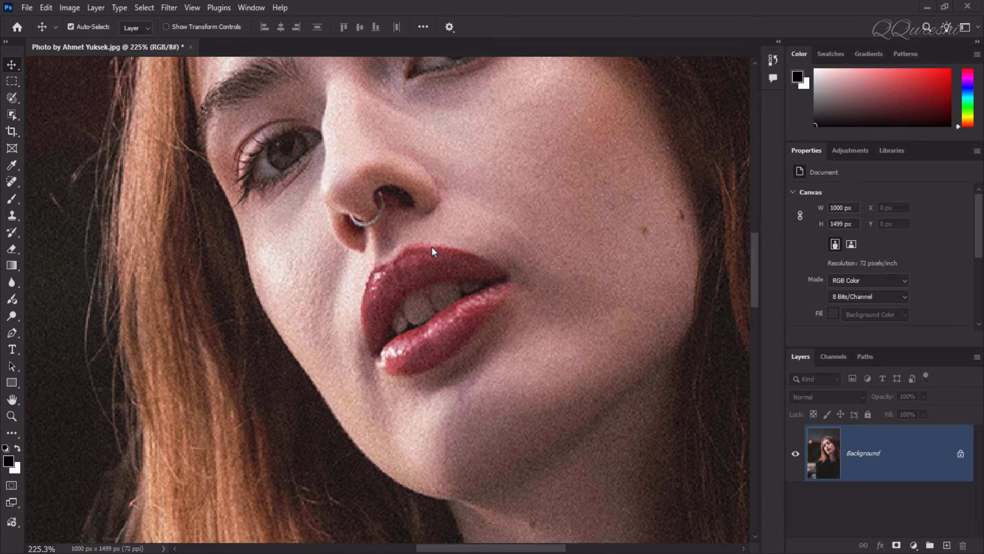
scroll(432, 246, "down", 2)
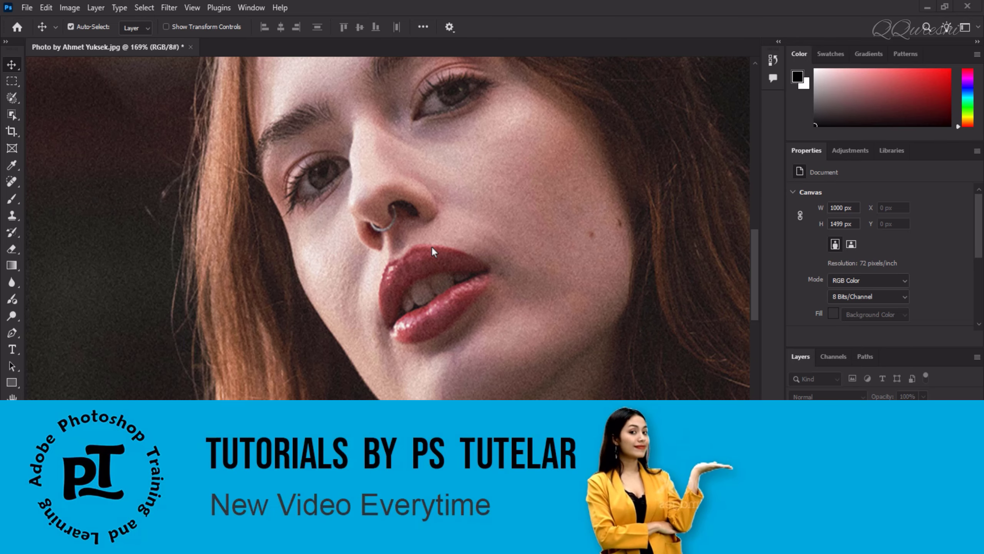
scroll(432, 246, "down", 1)
scroll(432, 246, "down", 3)
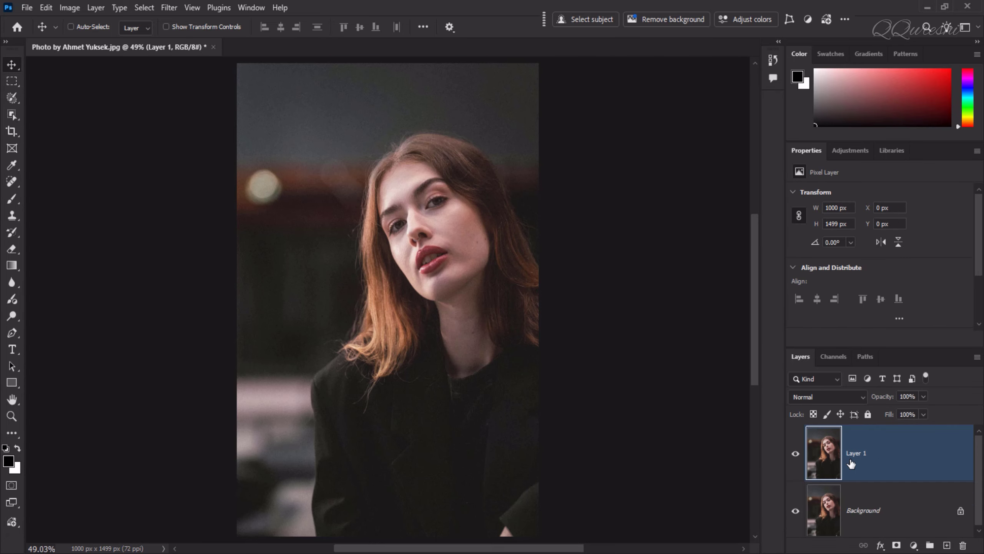
key("ctrl+j")
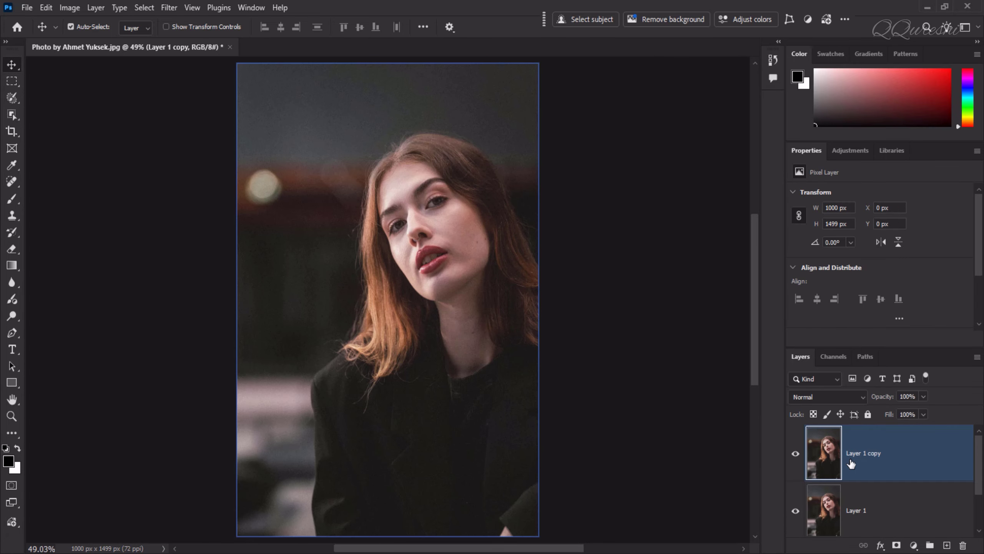
left_click(977, 150)
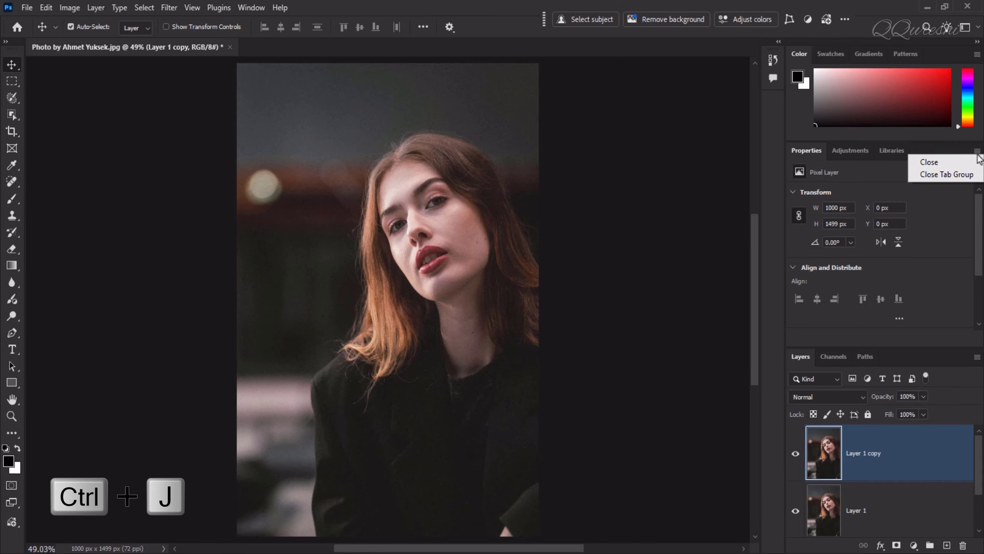
left_click(961, 174)
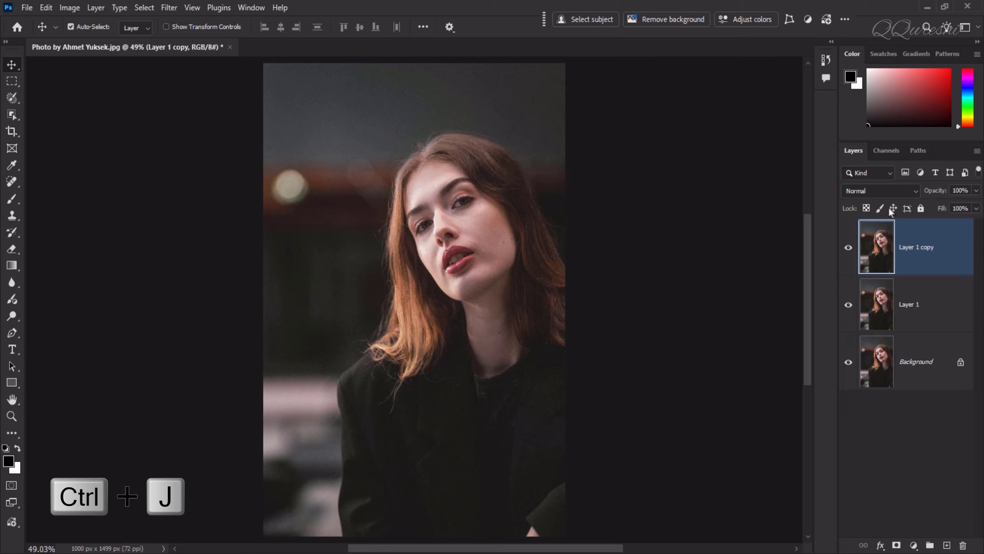
Hide Layer 1 copy and make Layer 1 the active layer
left_click(849, 248)
left_click(923, 310)
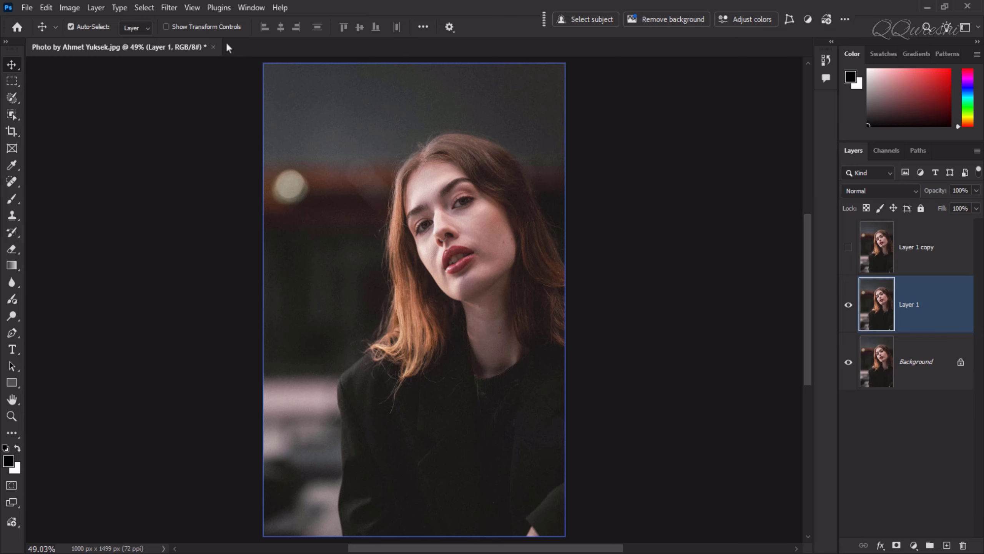
left_click(171, 8)
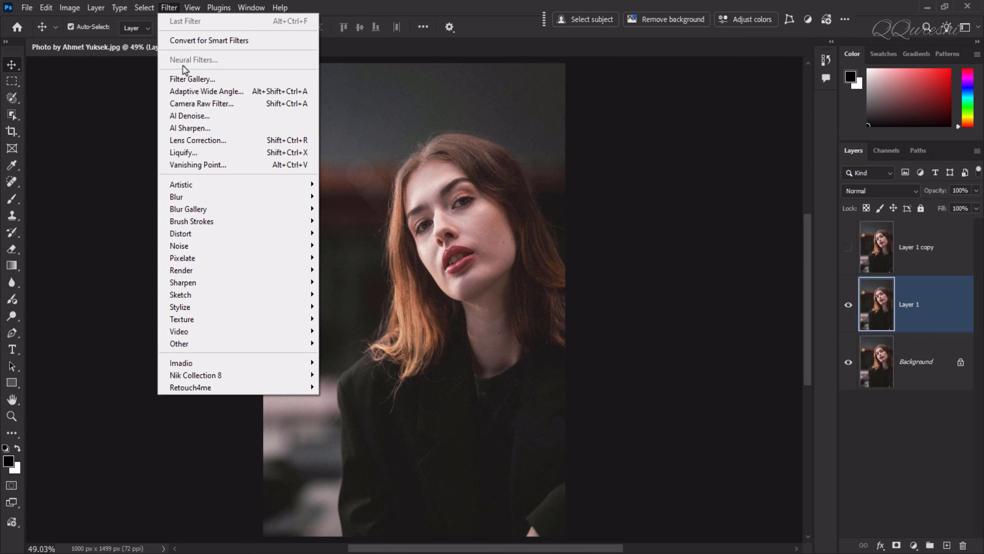
left_click(190, 103)
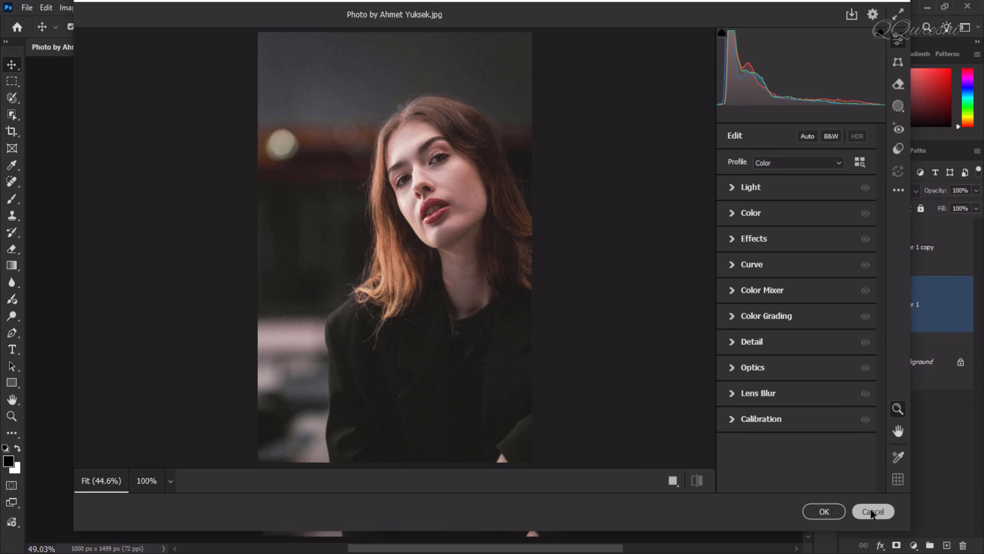
left_click(872, 511)
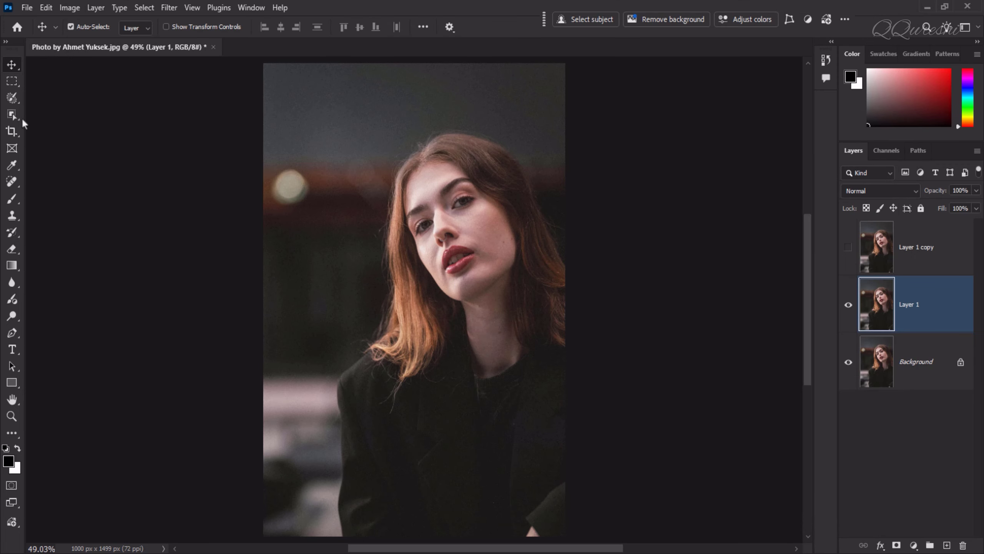
In Camera Raw preferences, set JPEG file handling to automatically open all supported JPEGs
left_click(46, 8)
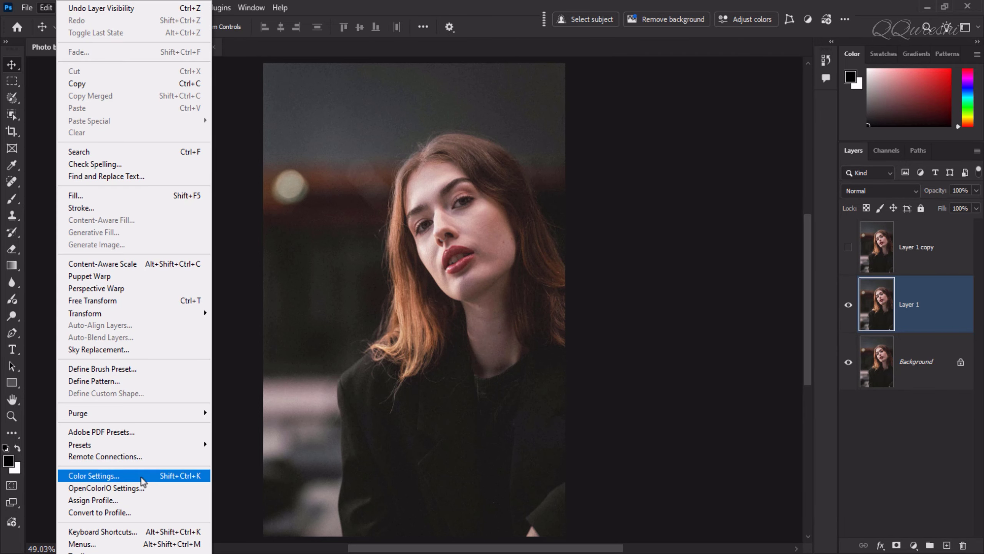
mouse_move(93, 553)
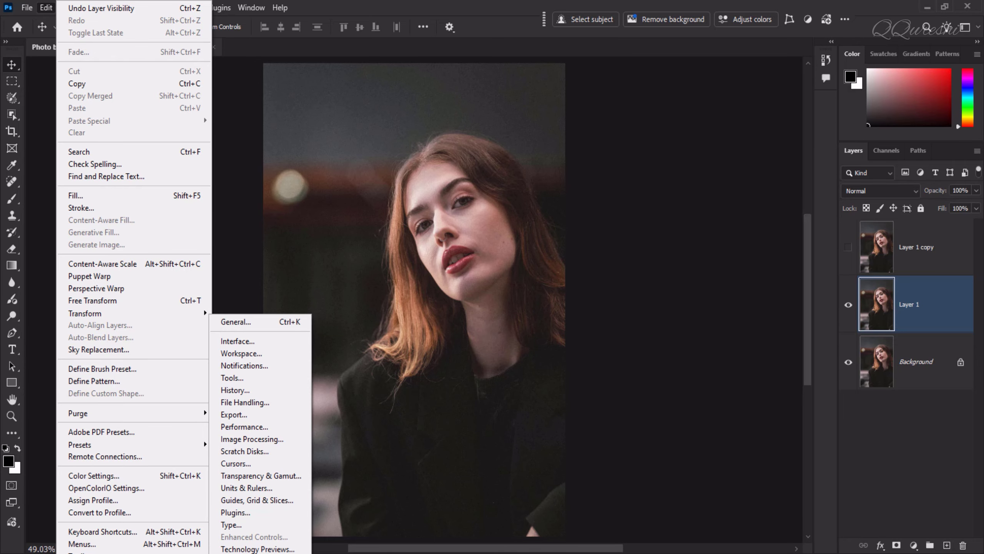
left_click(248, 553)
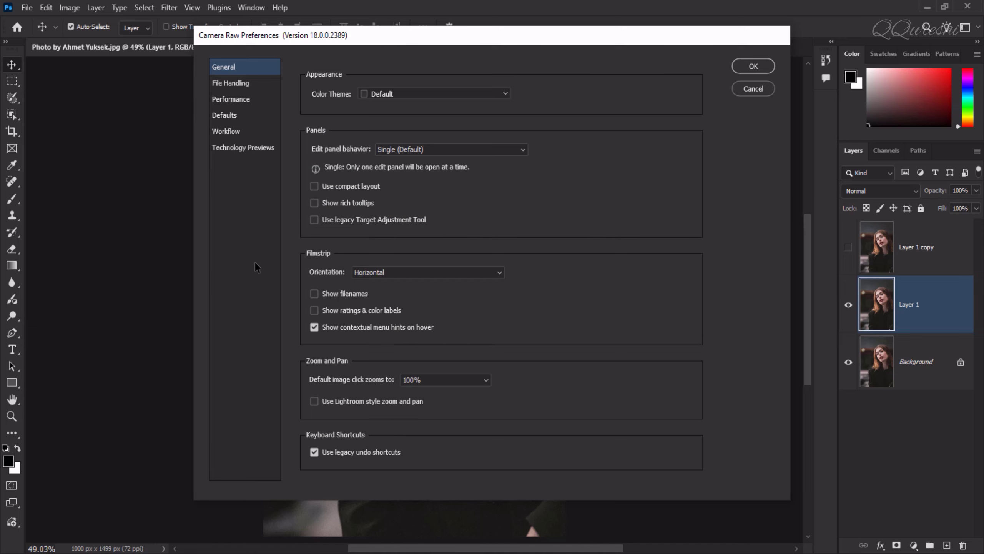
left_click(242, 91)
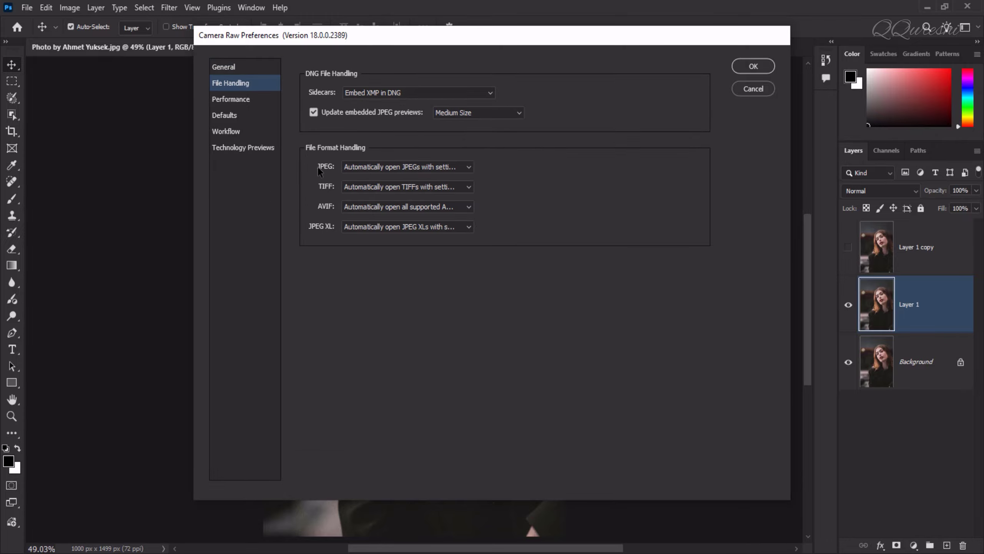
left_click(411, 168)
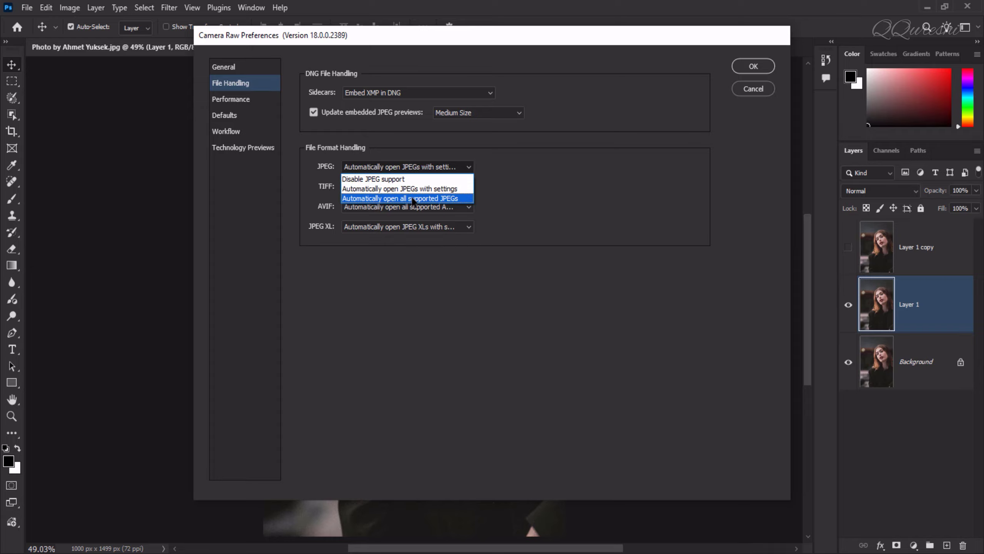
left_click(456, 198)
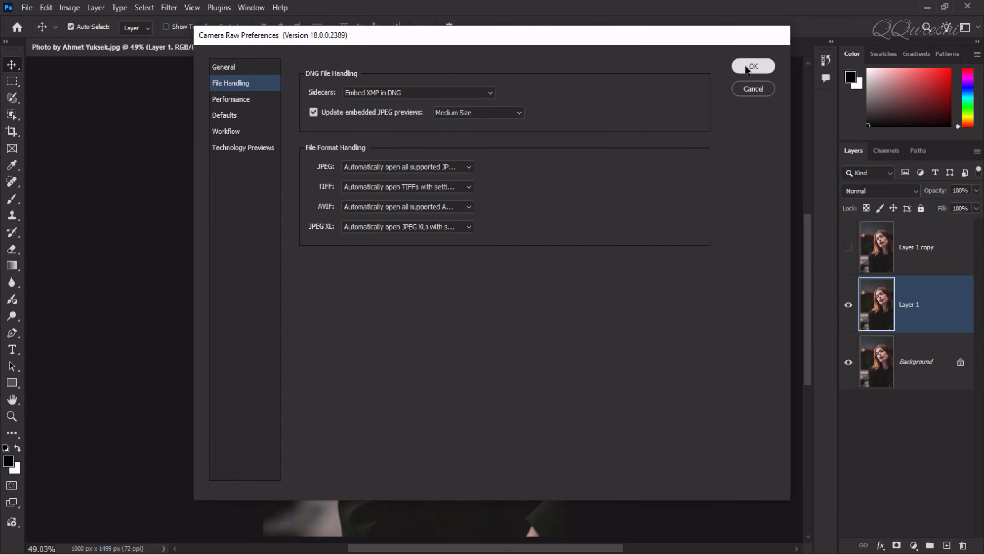
left_click(745, 65)
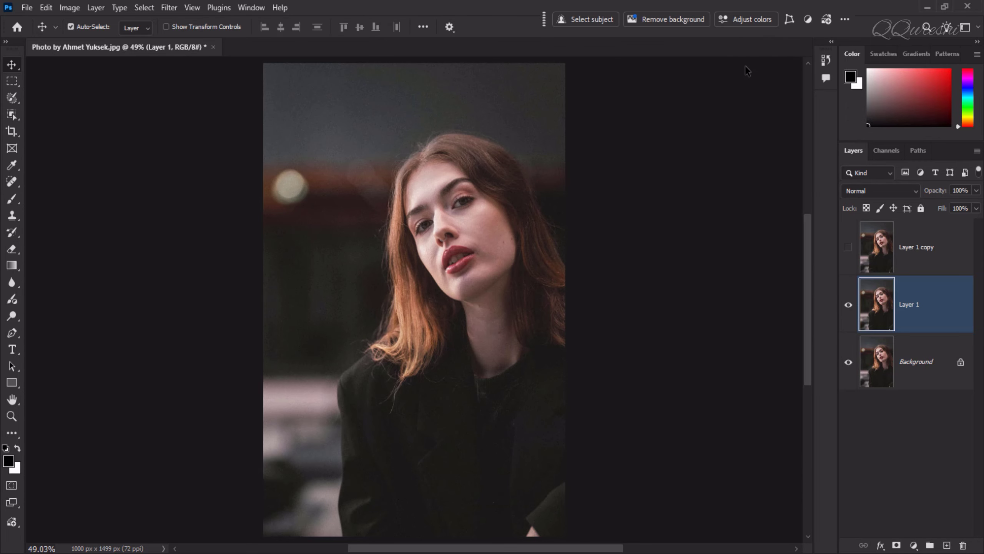
Close the document and open the portrait photo from the For video folder
left_click(213, 47)
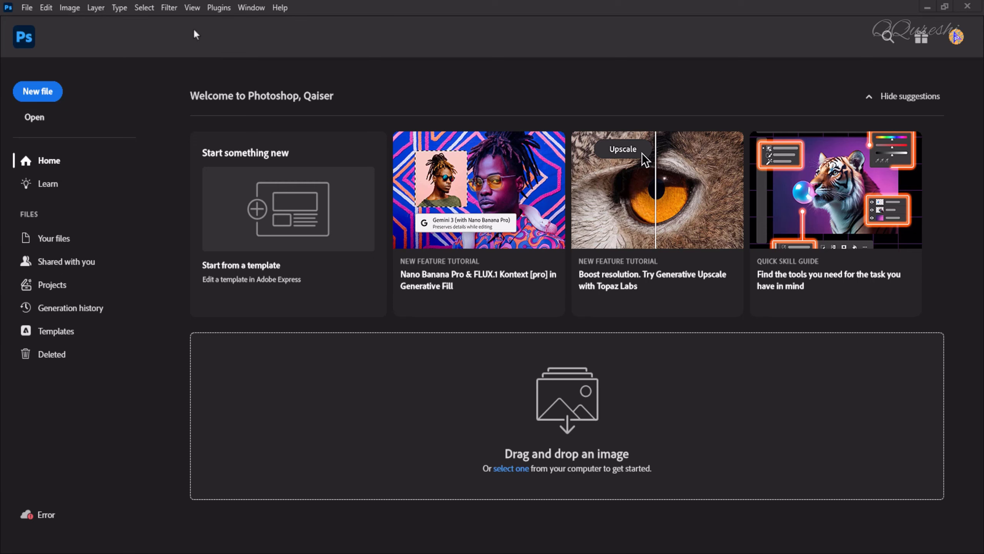
left_click(30, 10)
left_click(39, 35)
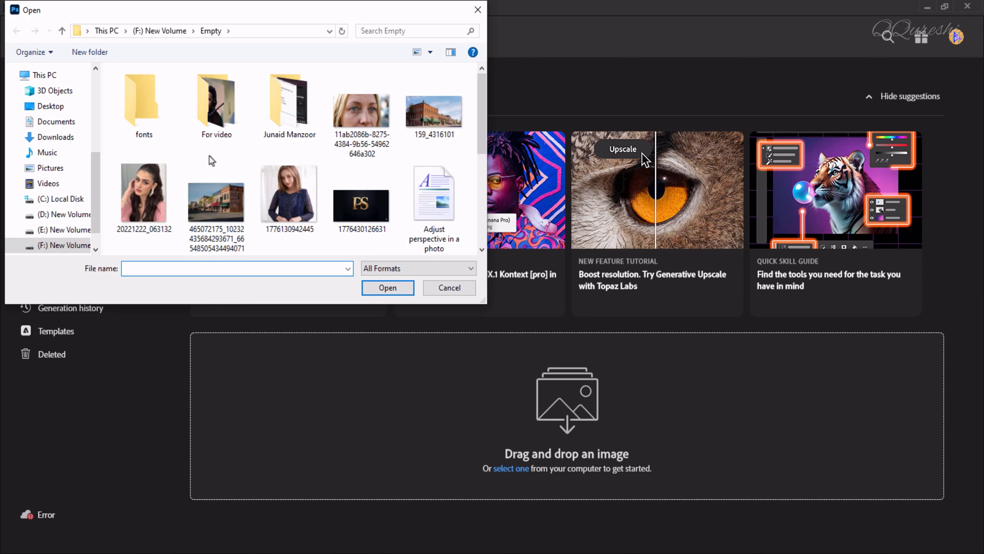
left_click(216, 89)
left_click(388, 287)
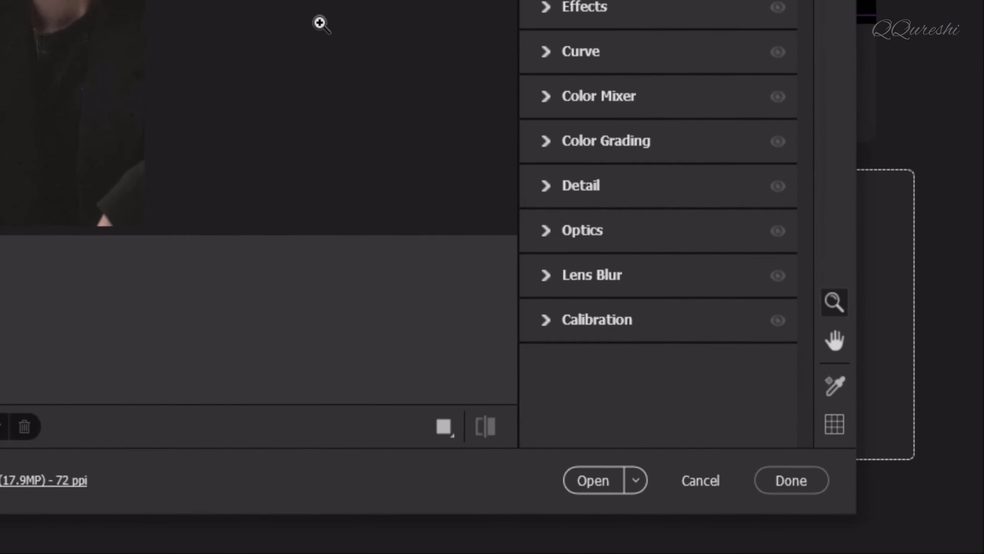
left_click(549, 186)
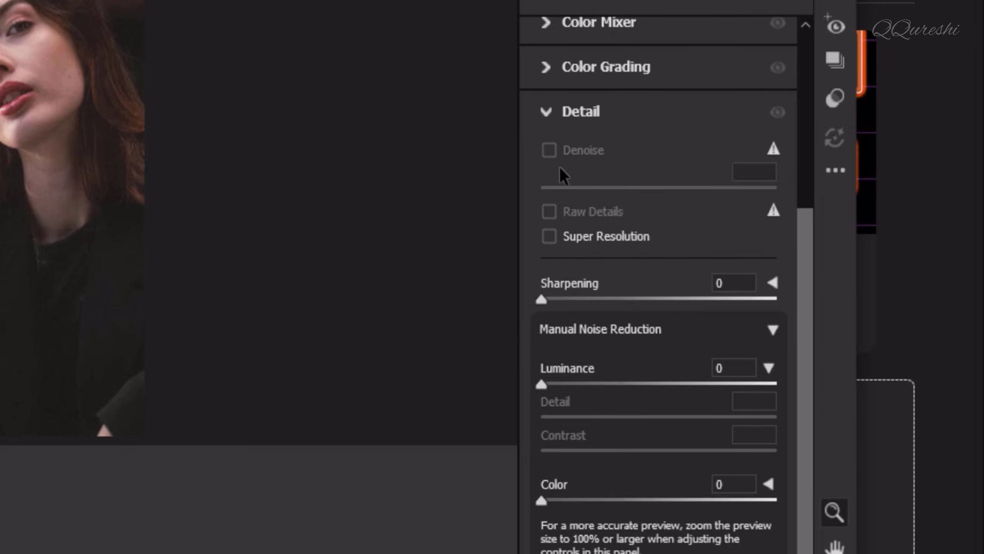
mouse_move(774, 149)
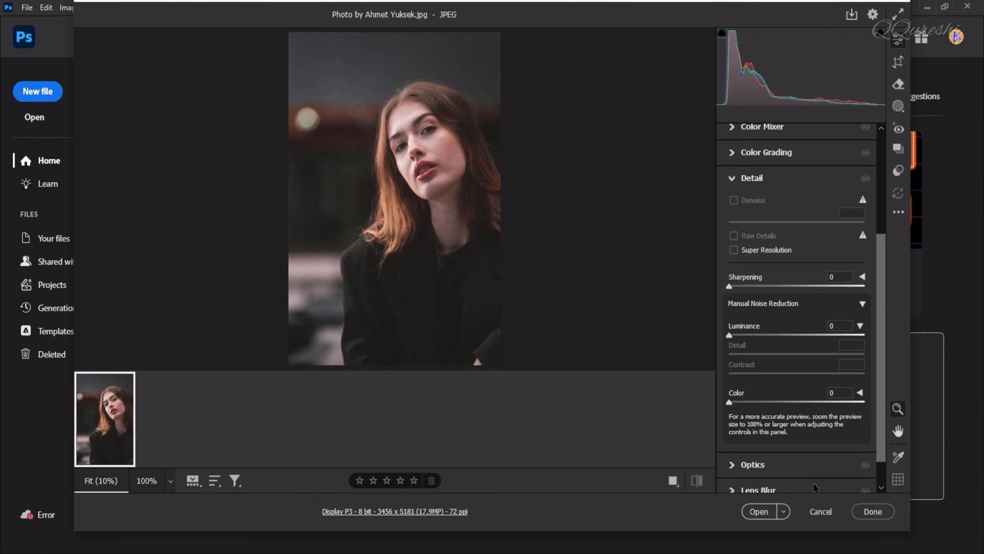
left_click(822, 512)
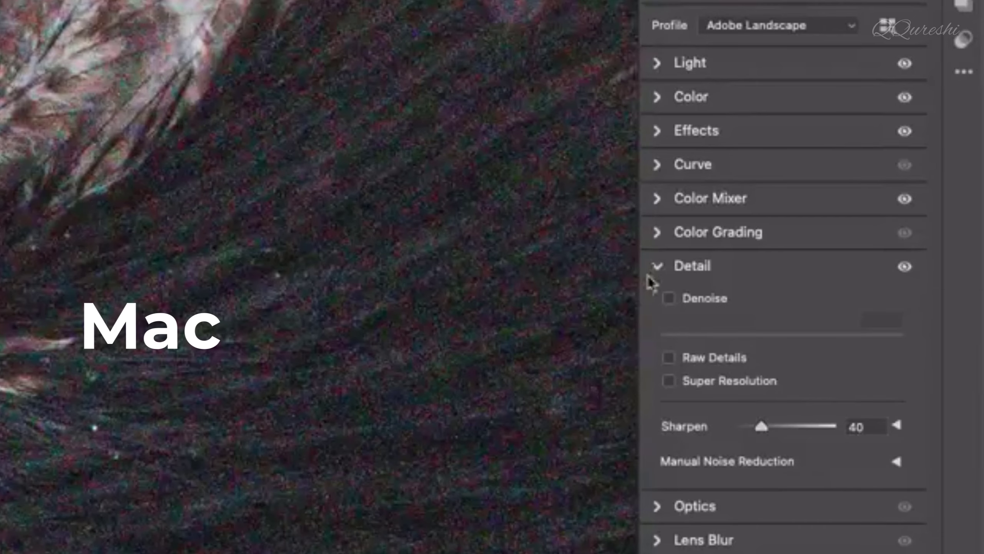
left_click(673, 305)
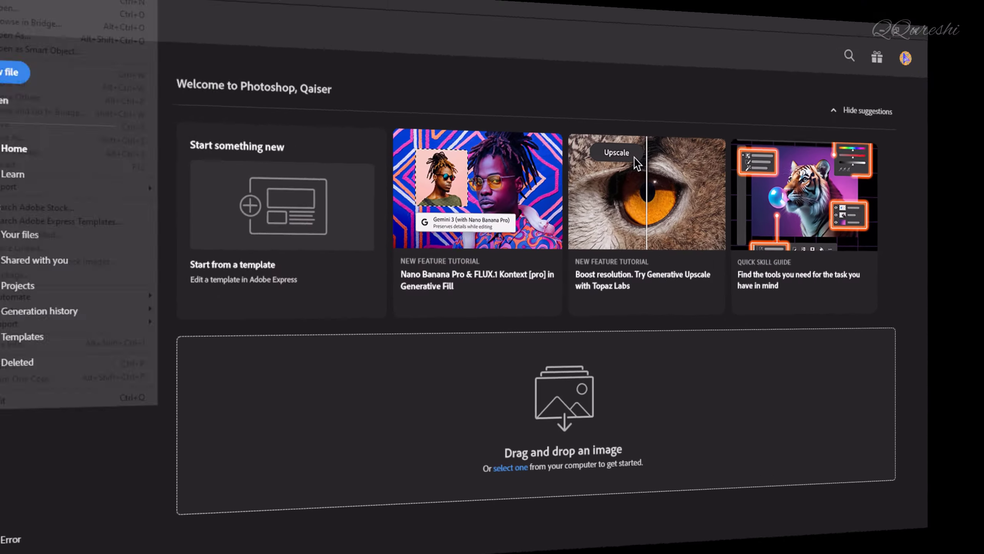
key("alt+f")
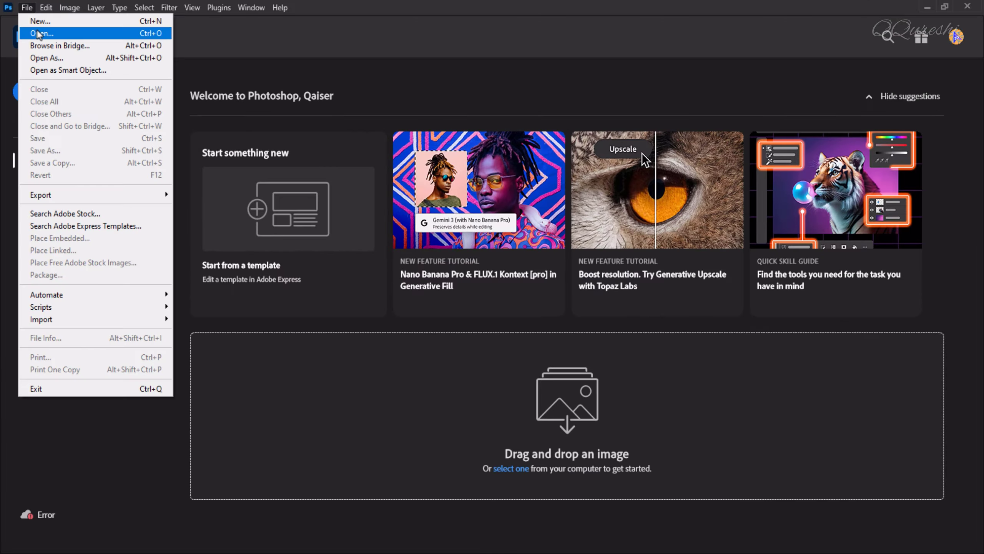
key("o")
scroll(446, 136, "down", 5)
left_click(216, 99)
left_click(387, 287)
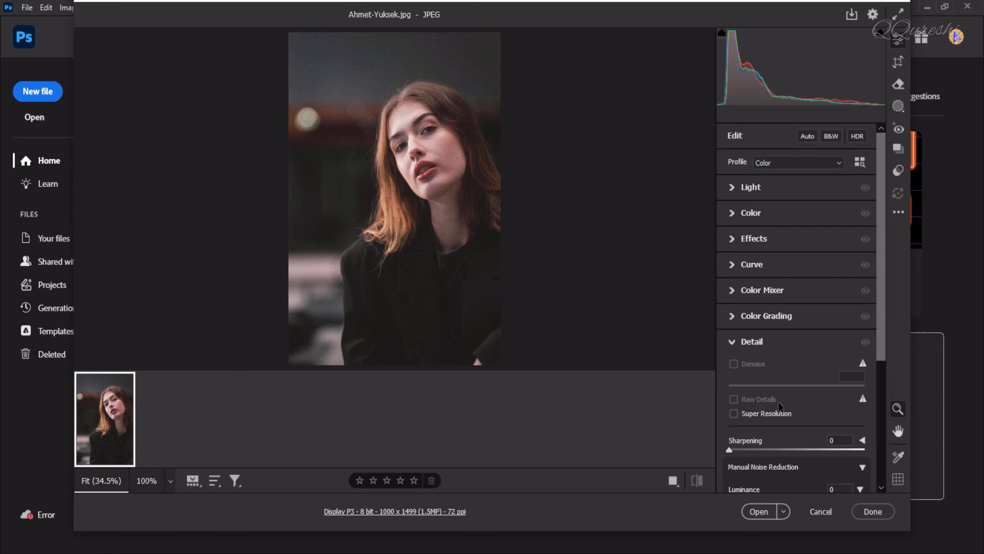
Set Manual Noise Reduction Luminance to 100 and its Detail to 40
left_click_drag(883, 310, 899, 442)
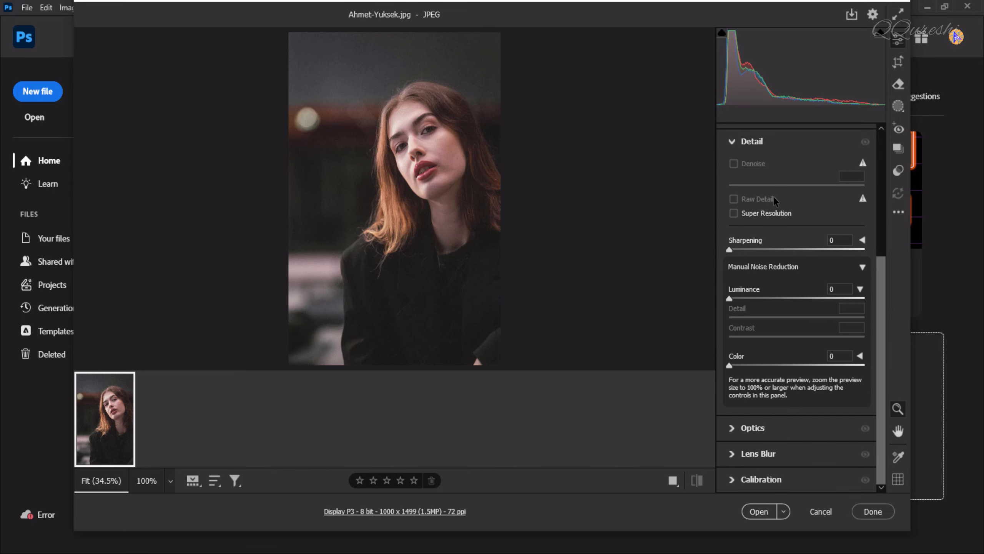
left_click(873, 13)
left_click_drag(729, 298, 763, 305)
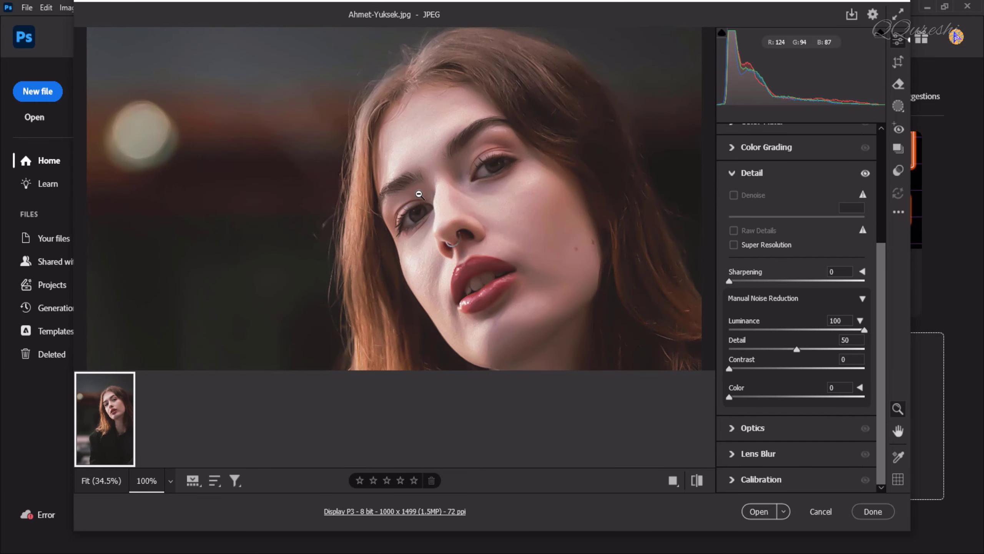
left_click_drag(796, 349, 785, 350)
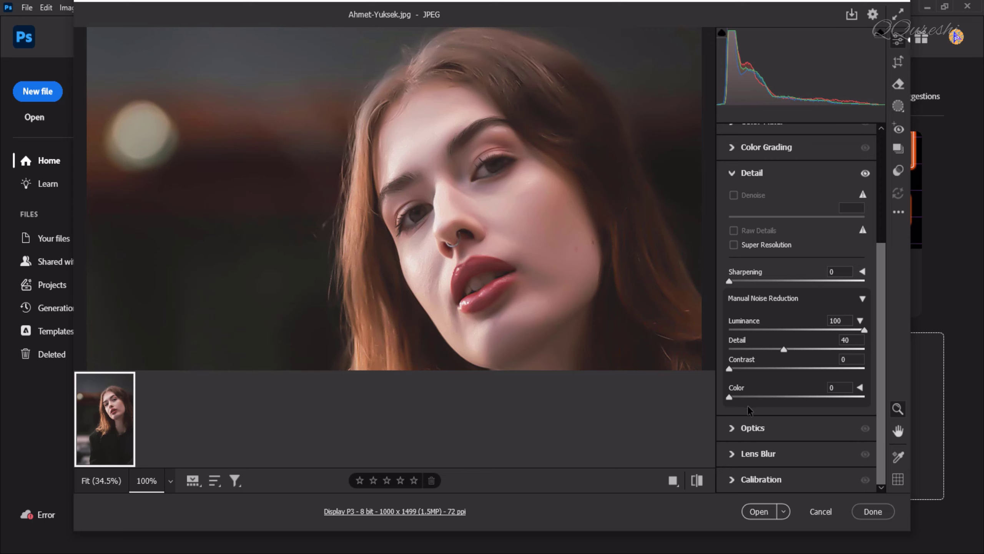
Raise Color noise reduction to 100, then return it to 0
left_click_drag(729, 397, 838, 401)
left_click(860, 387)
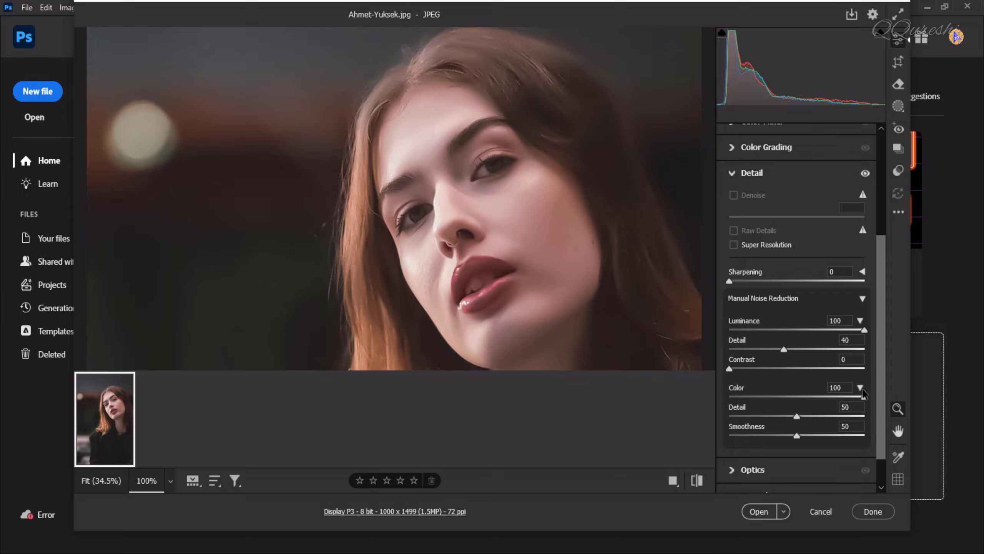
scroll(805, 394, "down", 1)
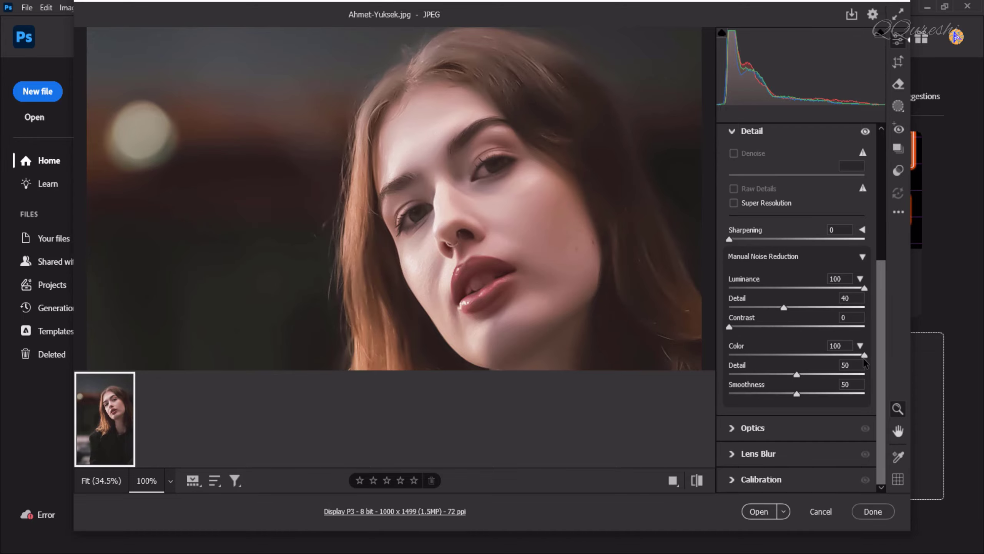
left_click_drag(865, 356, 729, 355)
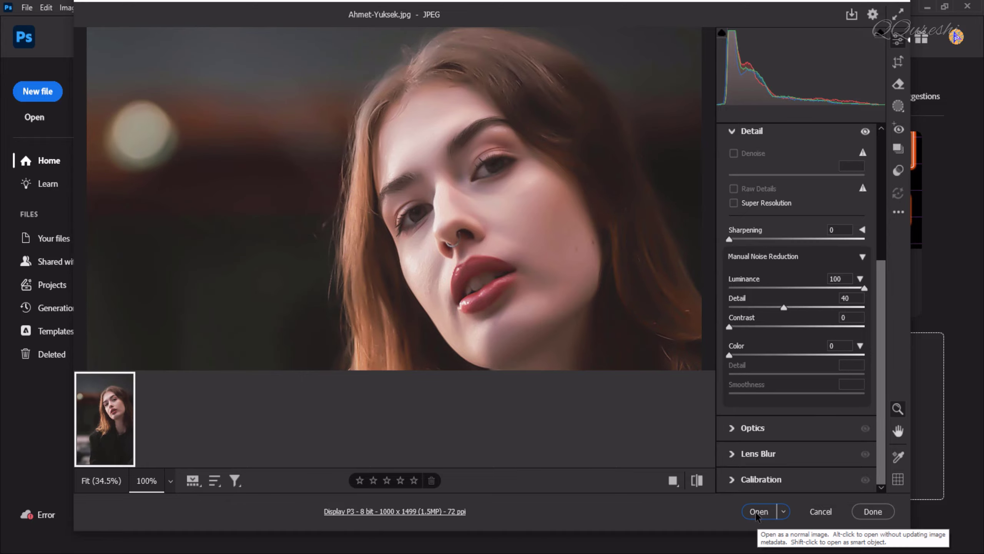
Open the noise-reduced image in Photoshop
left_click(755, 512)
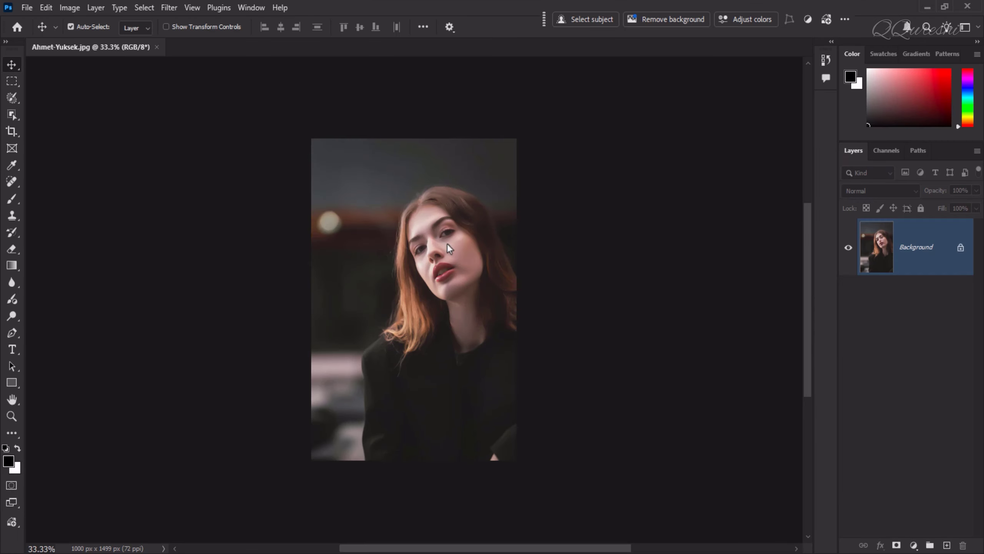
scroll(447, 243, "up", 4)
scroll(457, 259, "up", 3)
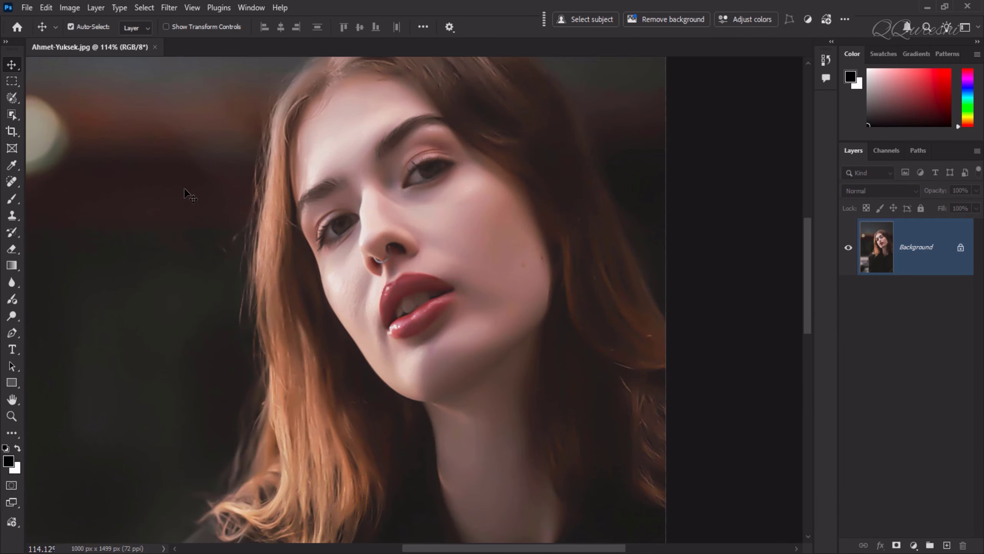
scroll(192, 190, "down", 1)
scroll(192, 190, "down", 1)
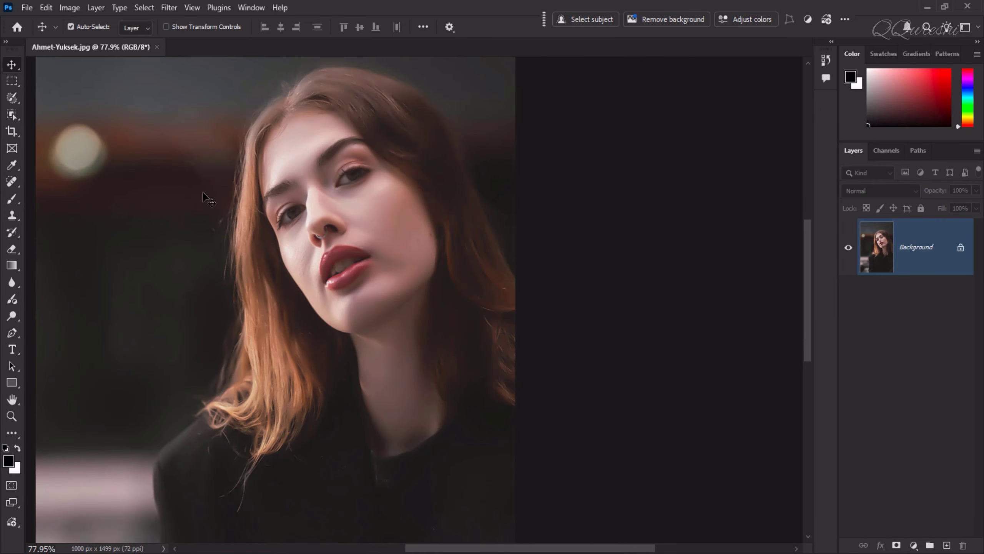
Duplicate the Background layer and desaturate the copy
scroll(202, 192, "down", 2)
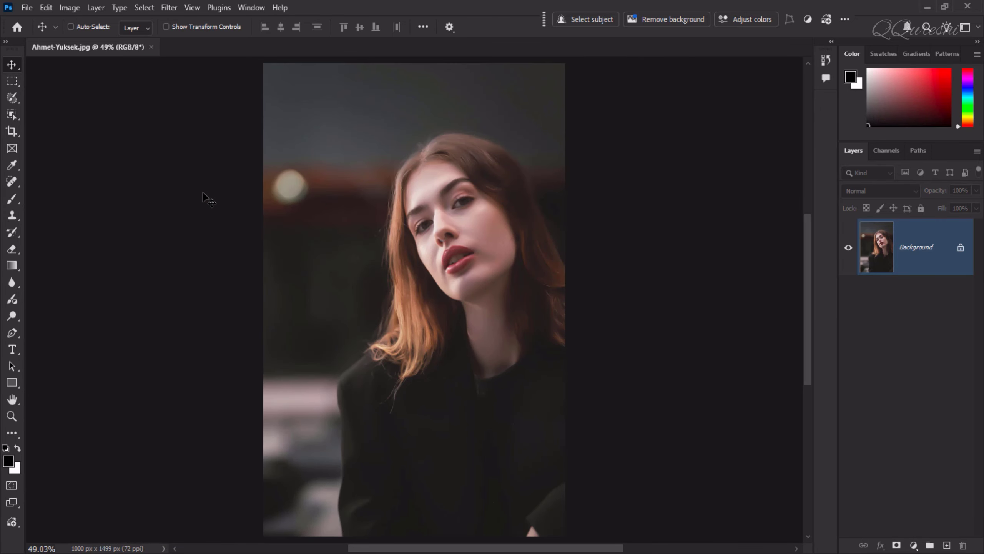
key("ctrl+j")
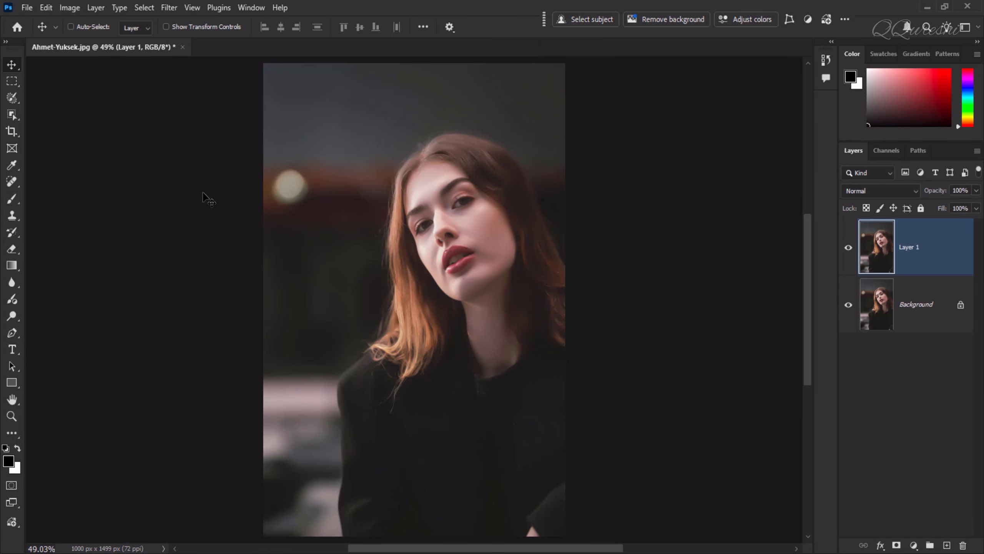
key("ctrl")
key("ctrl+shift+u")
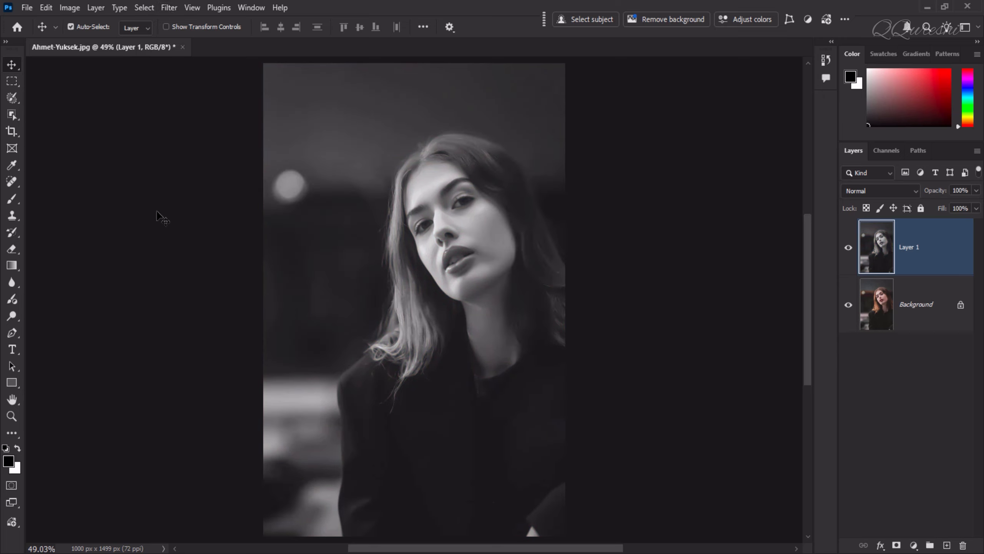
key("ctrl")
Apply the High Pass filter to the desaturated layer, raising its radius slightly above 1.5 pixels
left_click(168, 8)
mouse_move(203, 339)
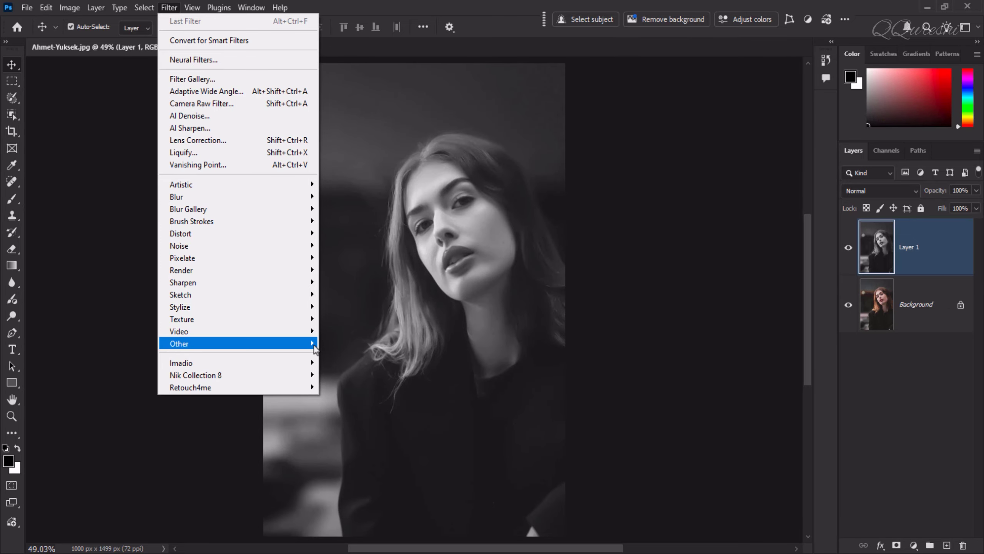
mouse_move(314, 343)
left_click(344, 352)
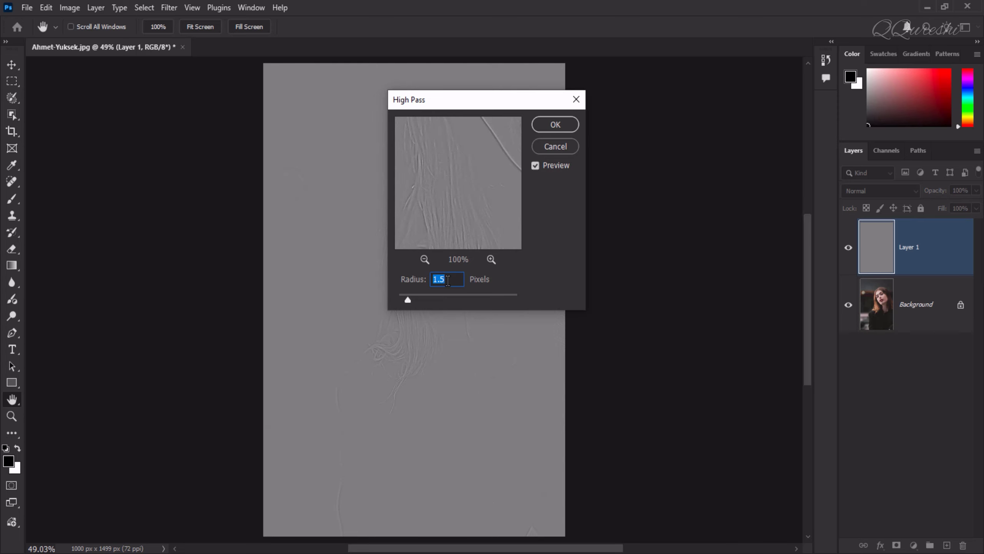
key("Up")
key("Up")
key("Up")
key("Up")
key("Up")
left_click(555, 125)
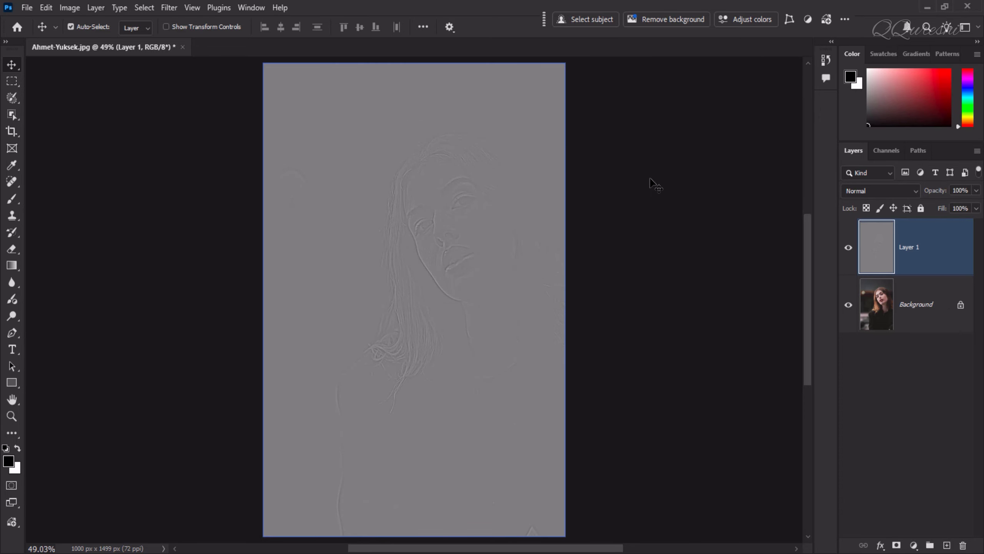
Set Layer 1's blend mode to Overlay and toggle its visibility to compare the sharpening
left_click(876, 189)
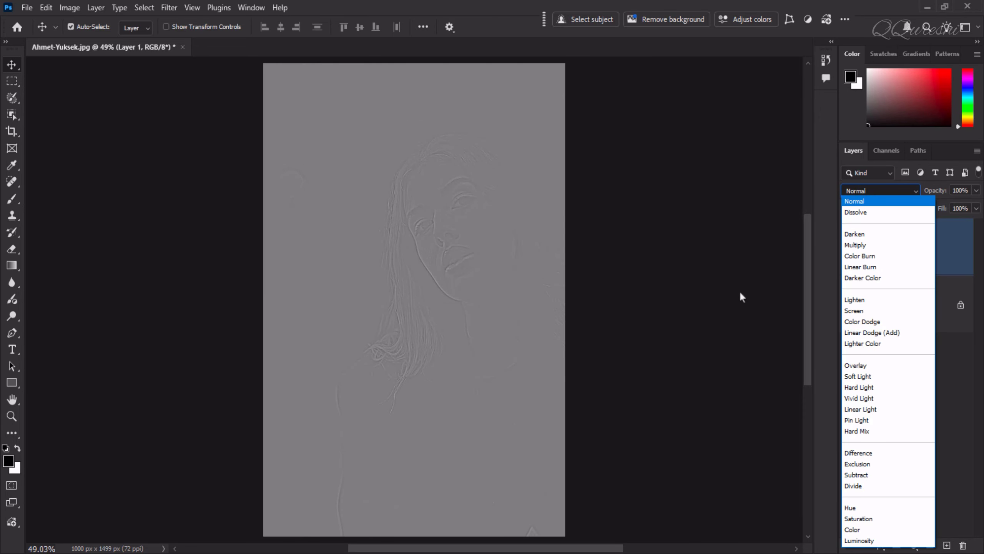
left_click(855, 366)
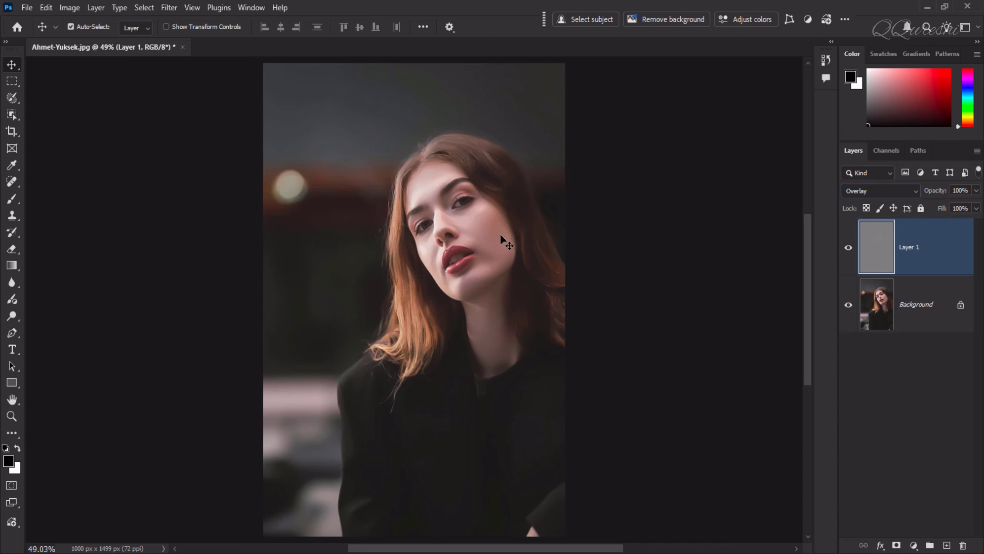
scroll(448, 224, "up", 3)
scroll(448, 222, "up", 2)
scroll(448, 222, "down", 1)
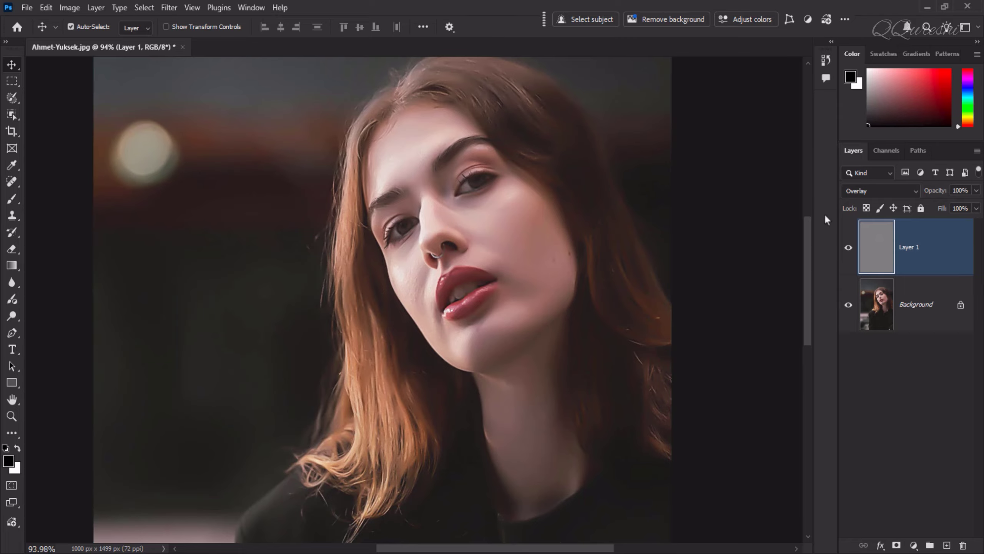
left_click(848, 248)
left_click(849, 248)
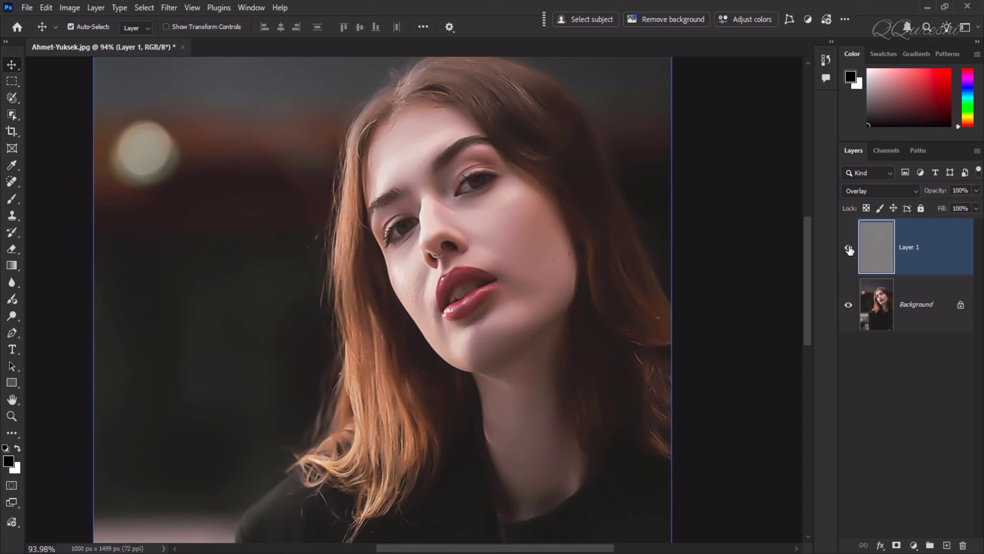
Duplicate the Background layer and group the copy together with Layer 1
left_click(926, 306)
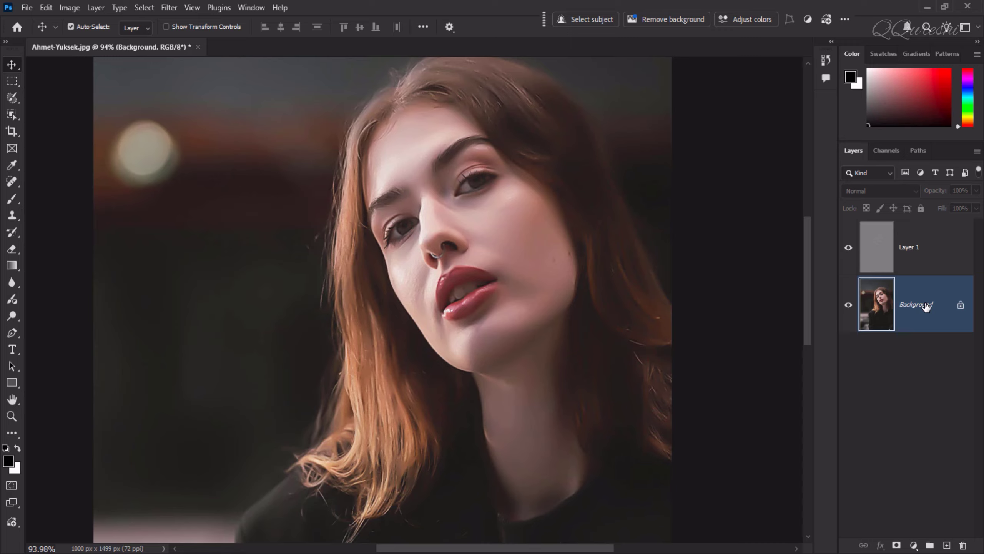
key("ctrl")
key("ctrl+j")
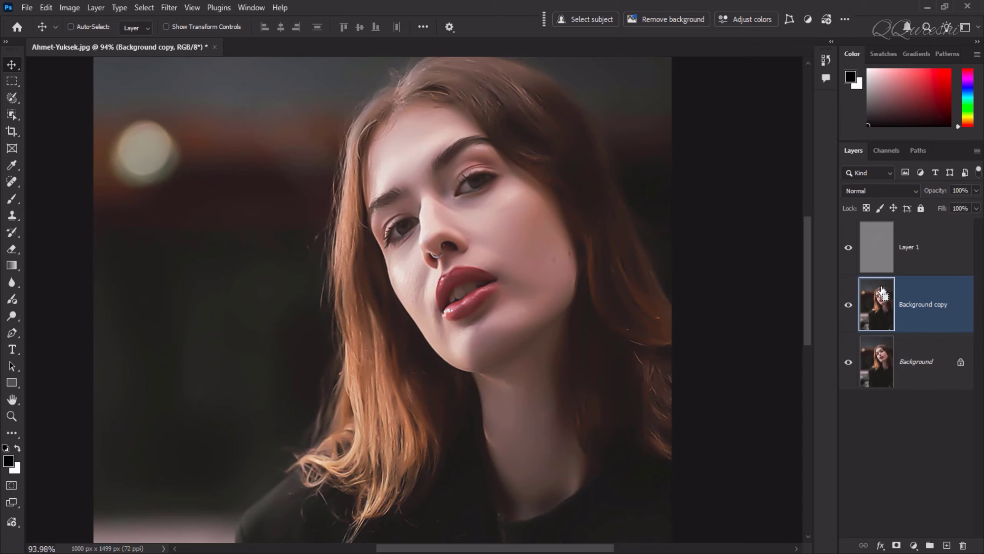
left_click(883, 270, "shift")
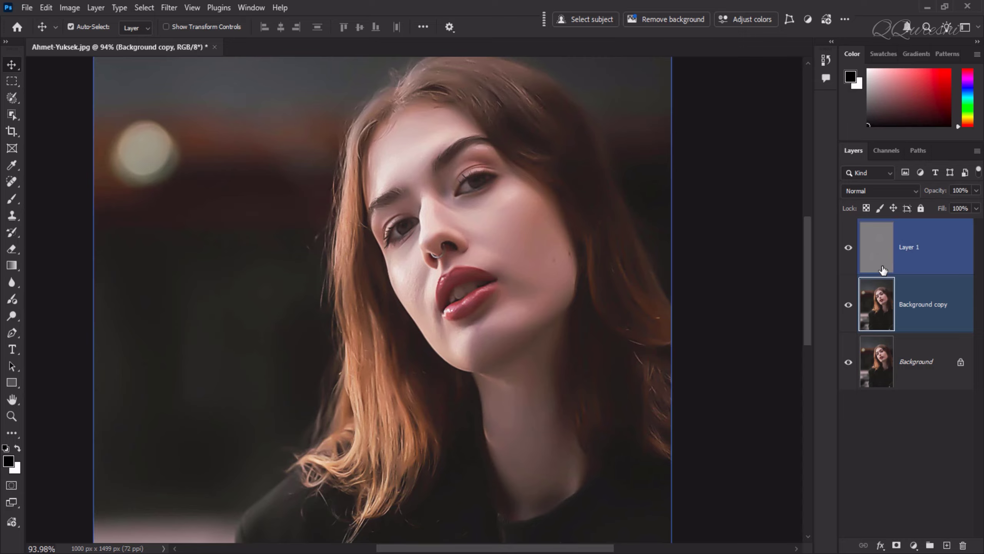
key("shift+alt+o")
key("ctrl+g")
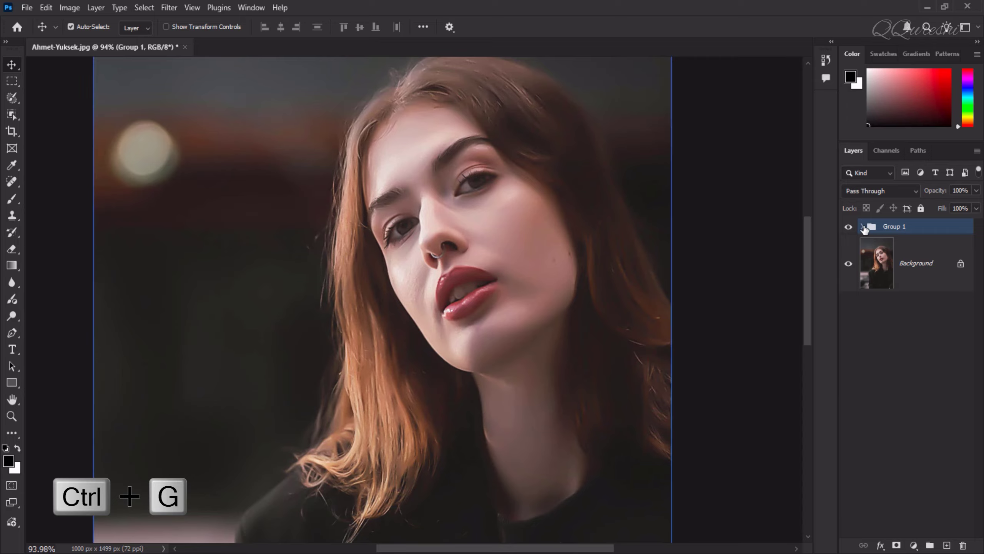
Add a Levels adjustment layer above Layer 1 inside the group
left_click(862, 227)
left_click(939, 267)
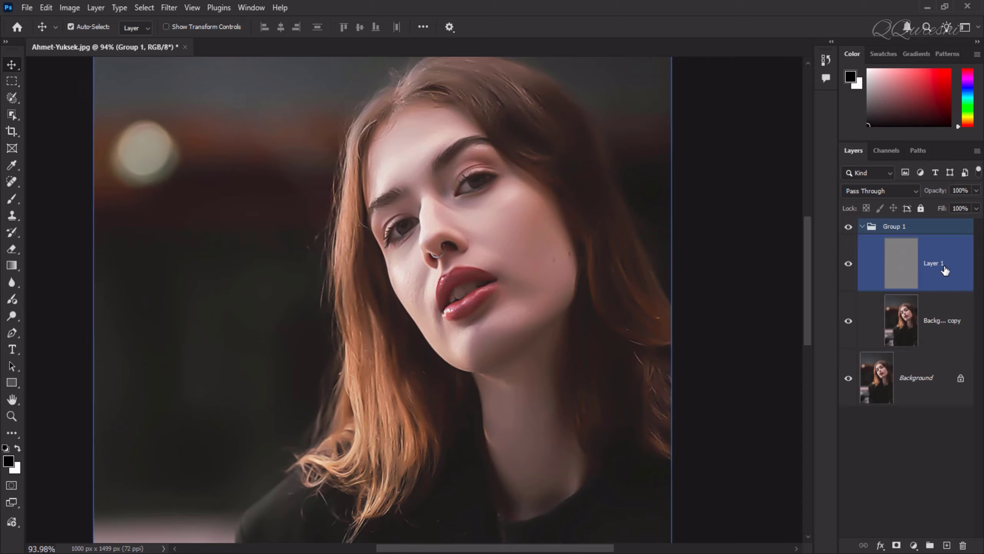
left_click(914, 544)
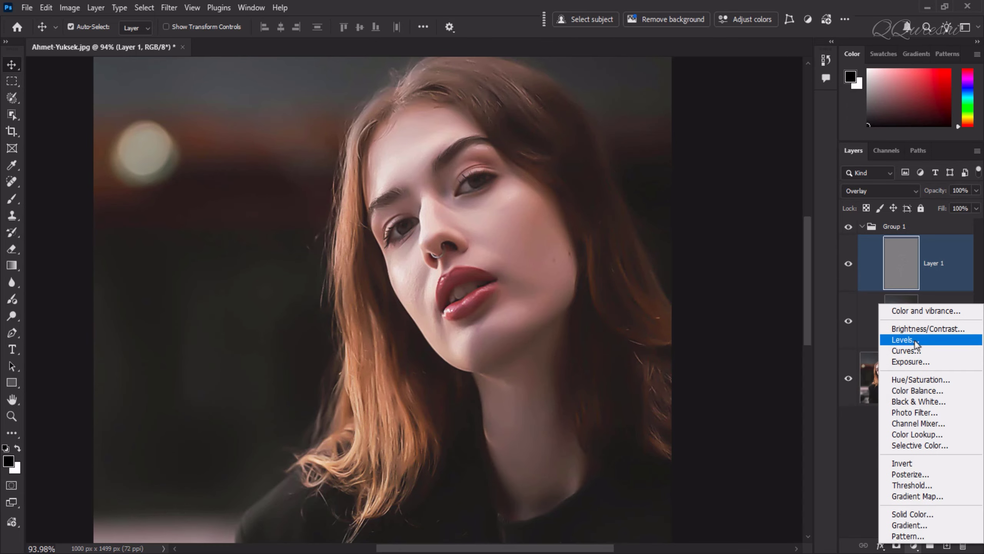
left_click(956, 341)
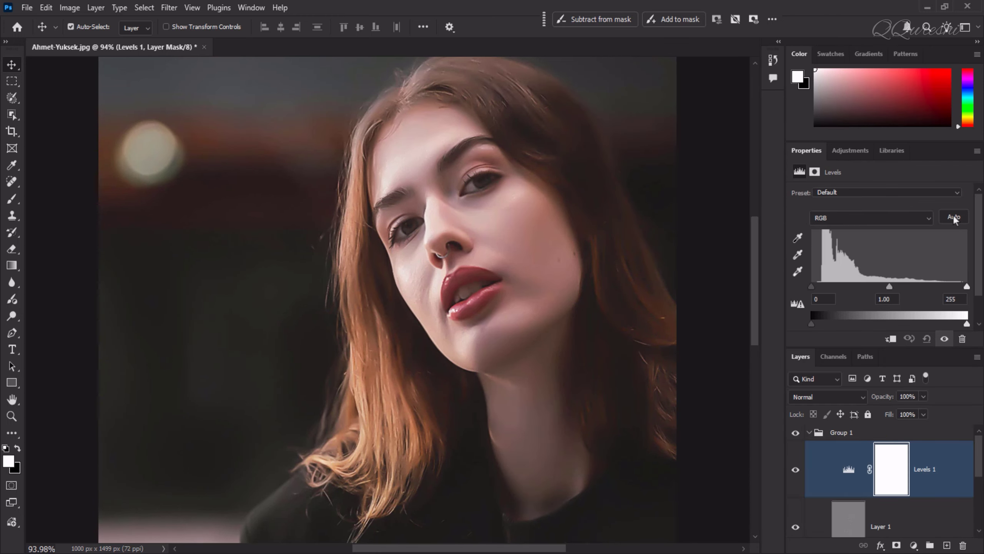
Set the Levels auto correction options to Enhance Monochromatic Contrast with Snap Neutral Midtones
key("alt")
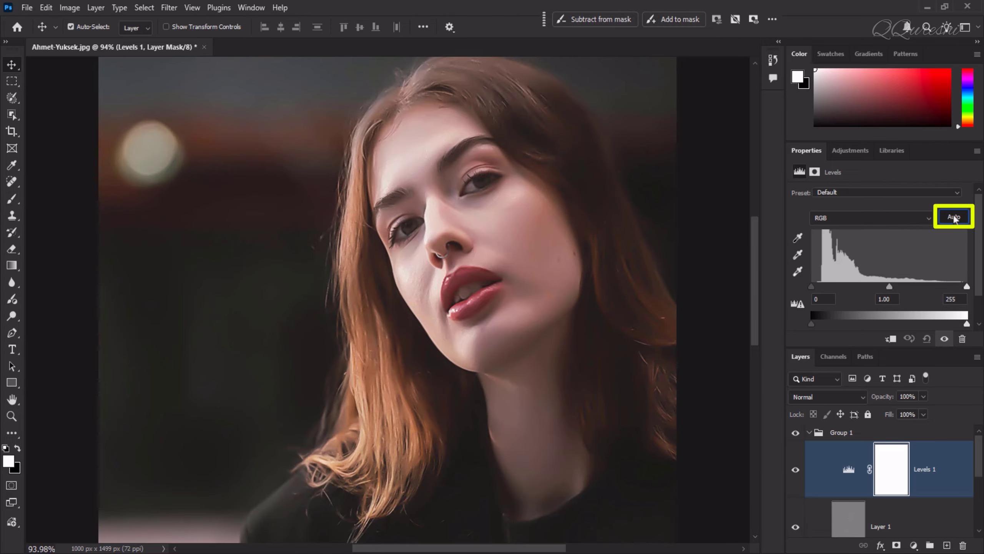
left_click(949, 220, "alt")
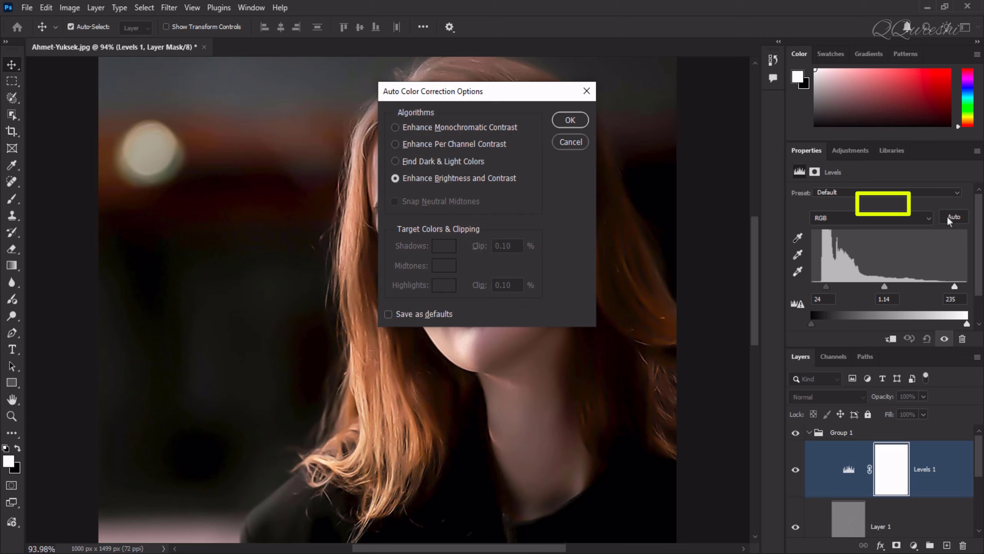
left_click(395, 127)
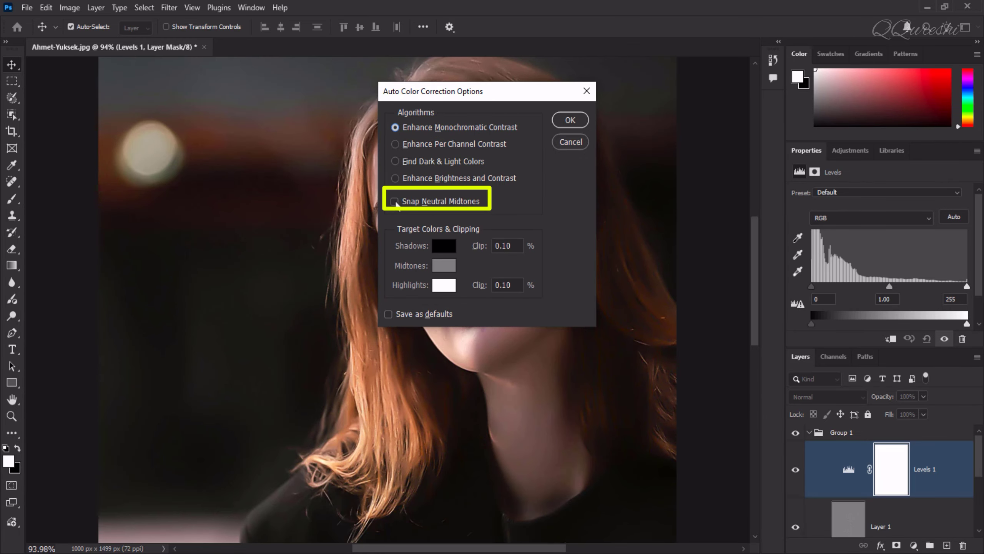
left_click(394, 201)
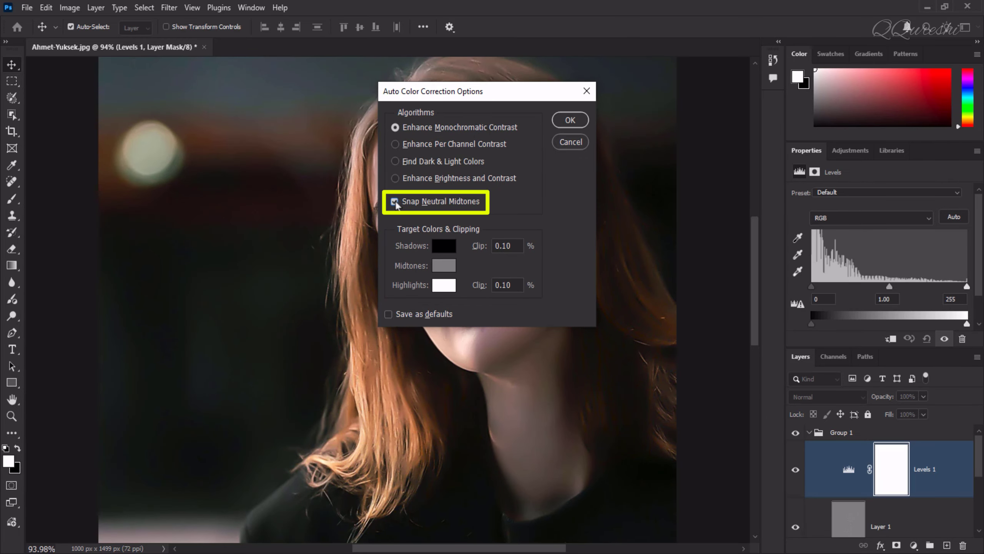
left_click(570, 120)
Collapse the group and toggle its visibility to compare before and after
left_click(804, 436)
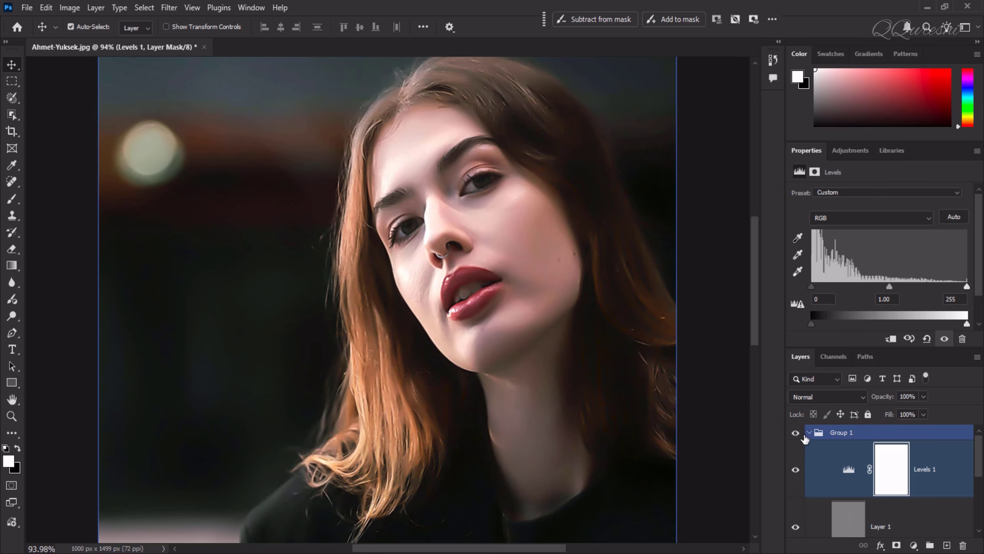
left_click(809, 432)
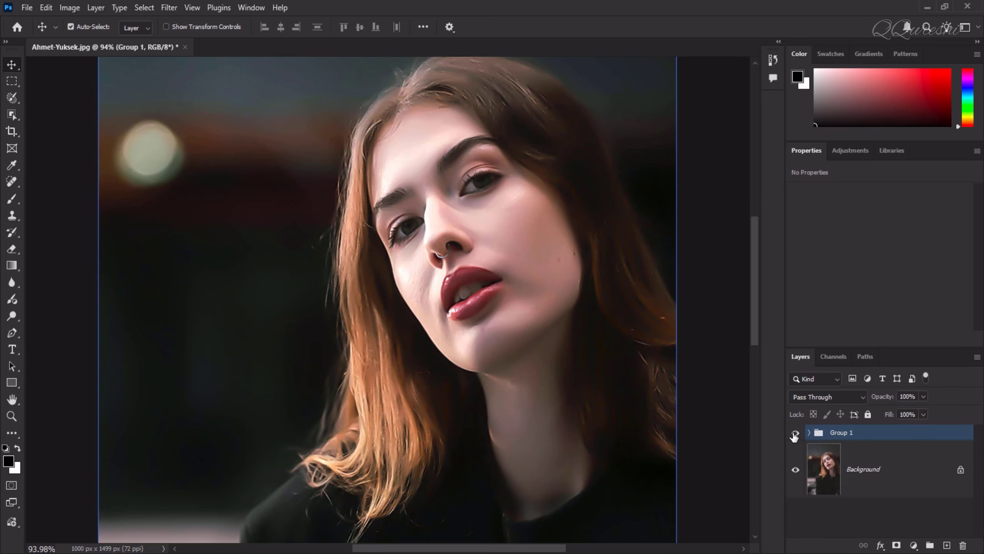
left_click(794, 433)
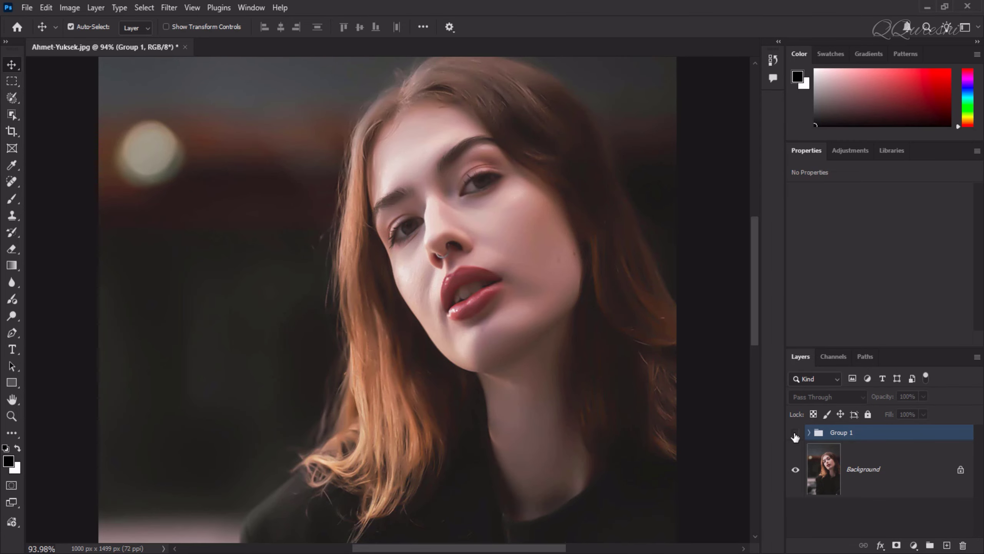
left_click(795, 433)
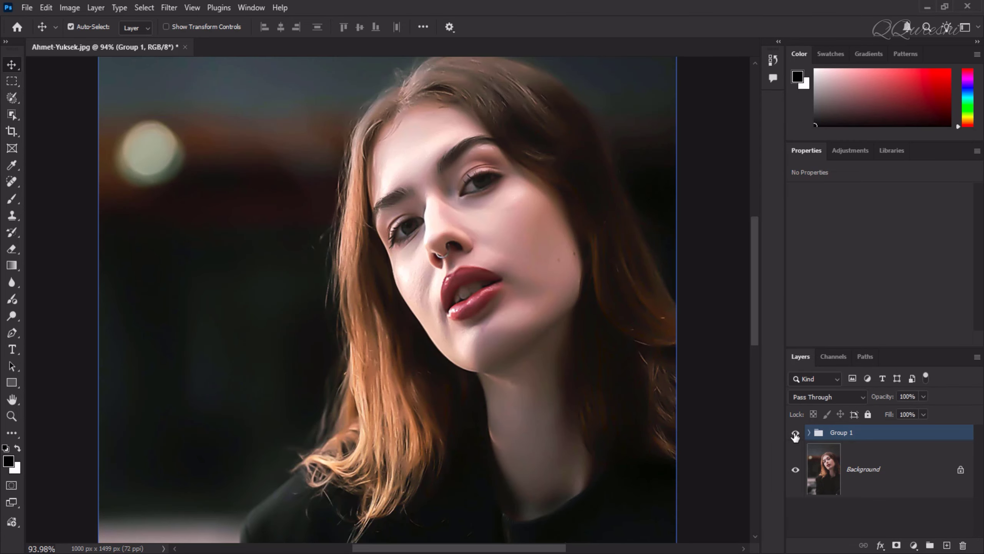
scroll(297, 249, "up", 2)
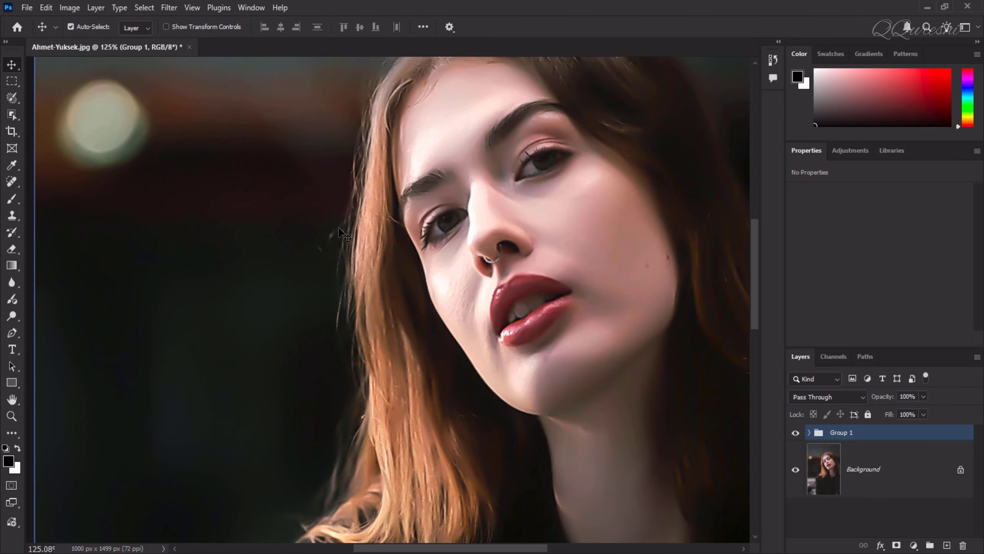
scroll(343, 312, "down", 2)
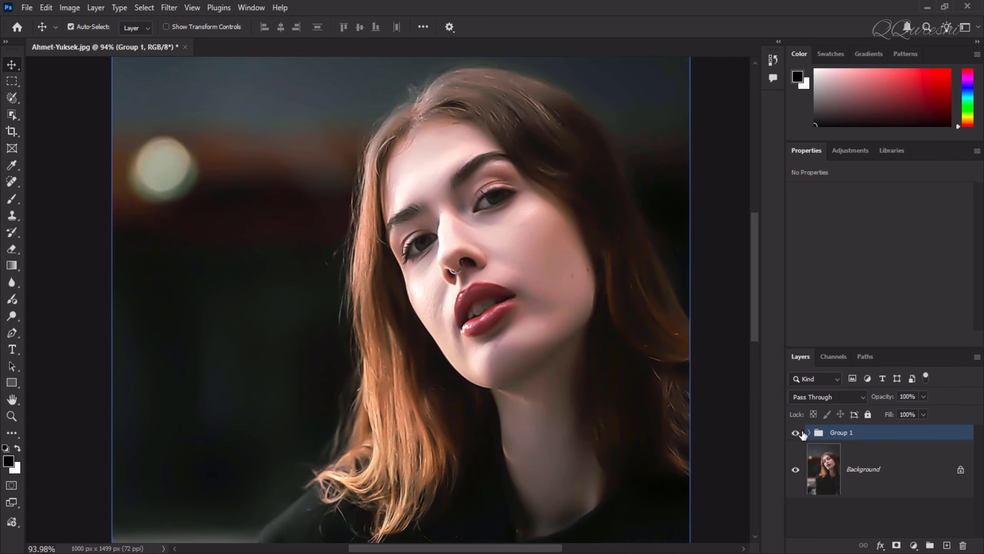
Expand the group, toggle Layer 1's visibility to compare, and collapse the group again
left_click(809, 433)
left_click(810, 537)
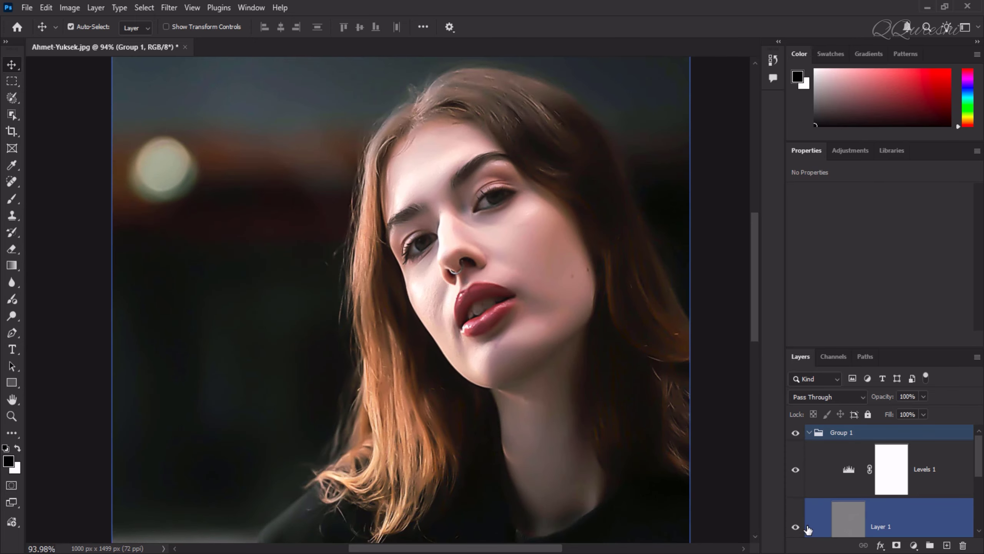
scroll(833, 524, "down", 1)
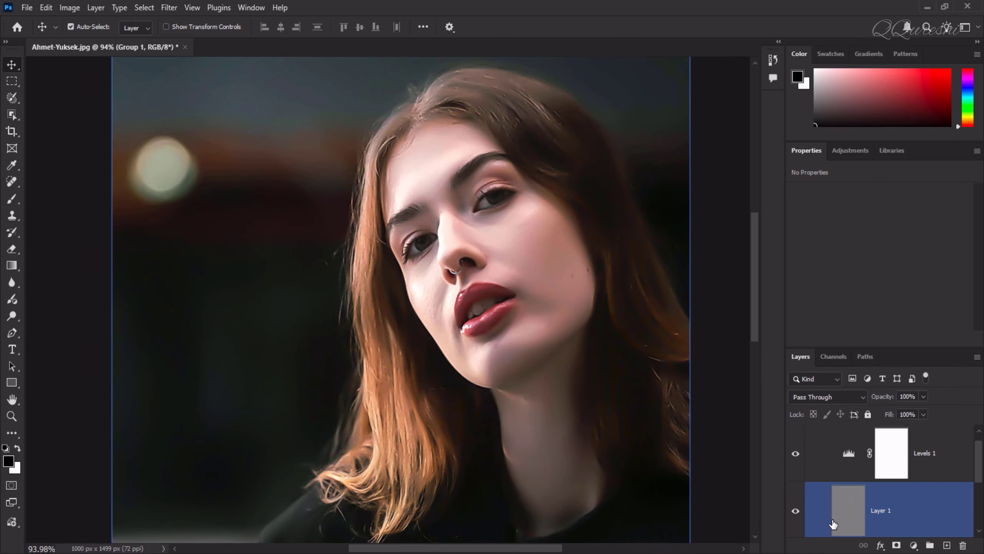
left_click(795, 513)
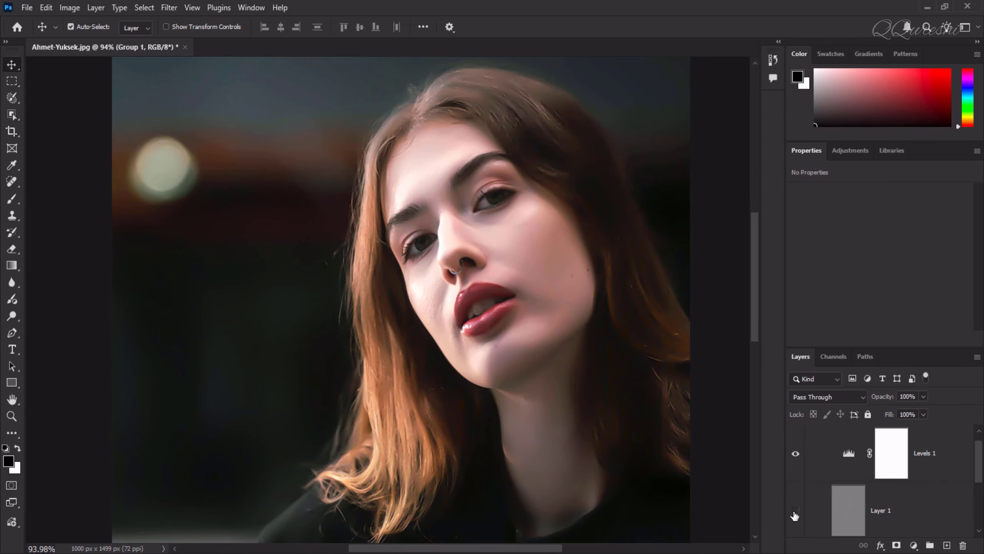
left_click(795, 514)
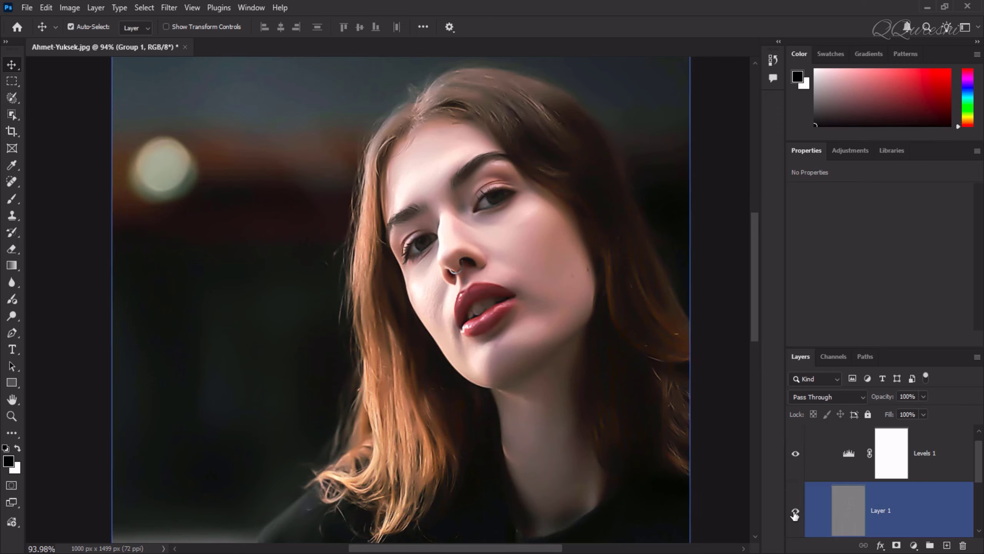
left_click(810, 453)
scroll(810, 452, "up", 1)
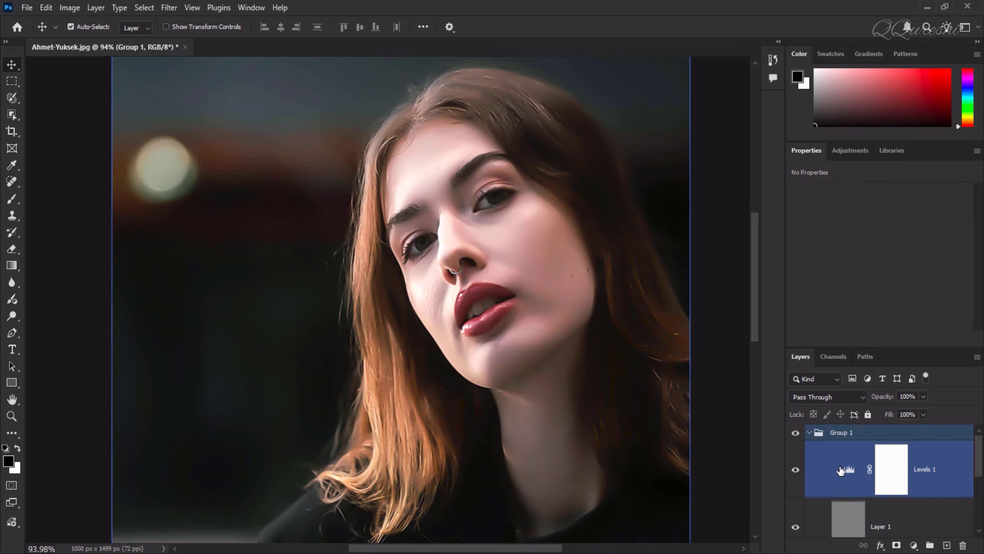
left_click(811, 435)
left_click(808, 432)
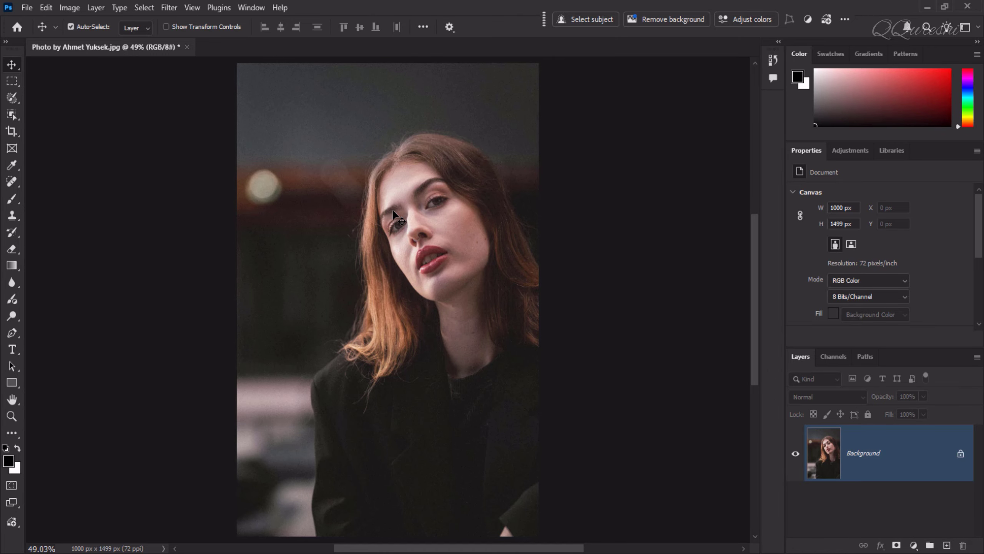
Duplicate the background layer and apply the AI Denoise filter to the duplicate
key("ctrl+j")
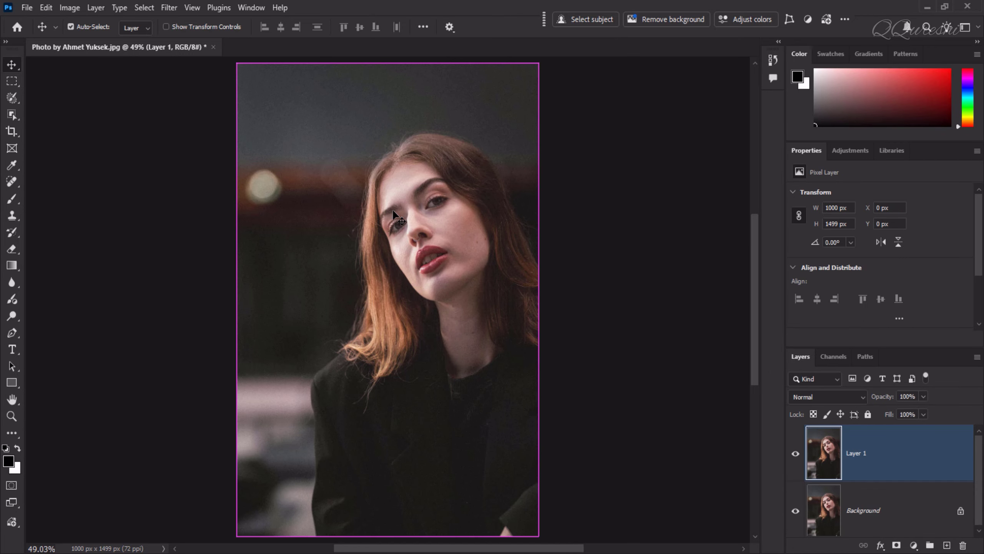
left_click(174, 7)
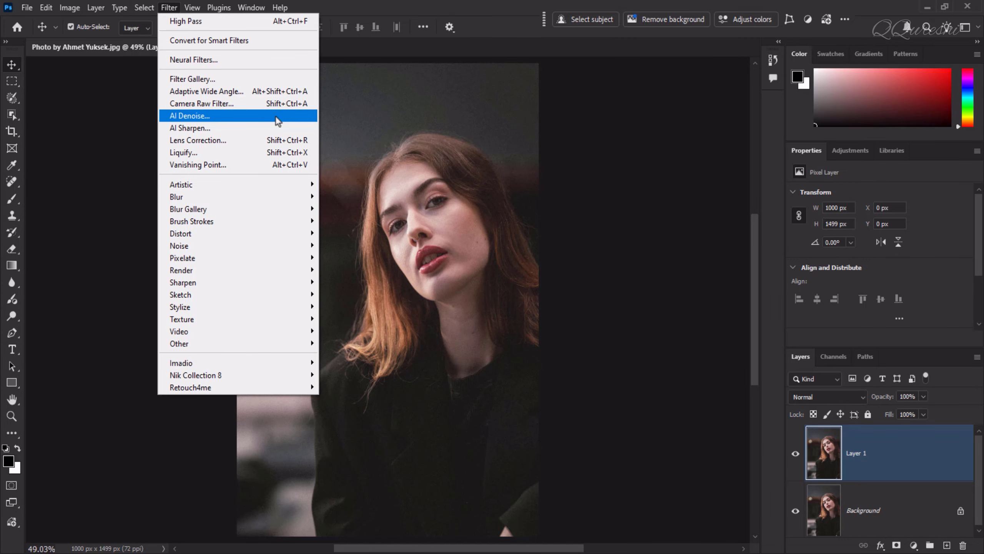
left_click(275, 115)
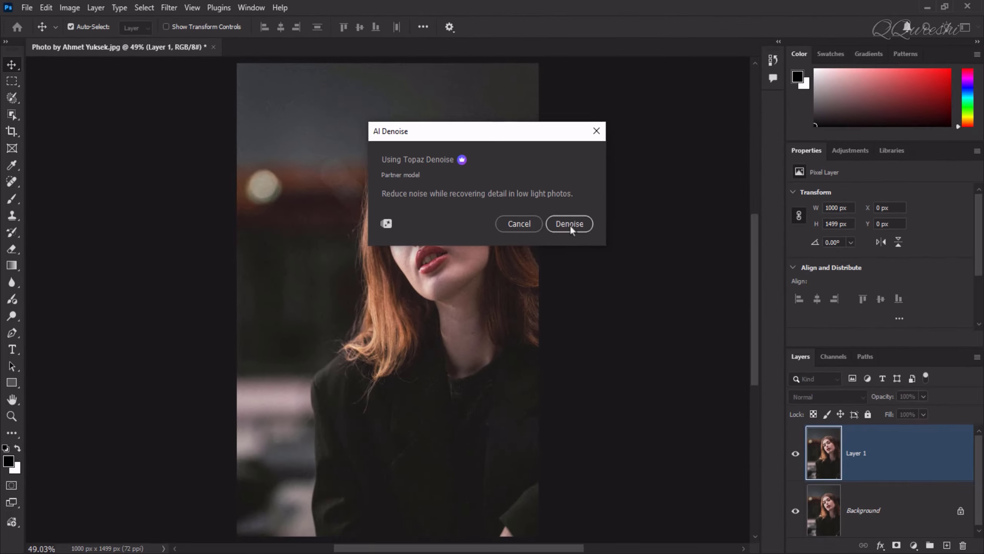
left_click(580, 398)
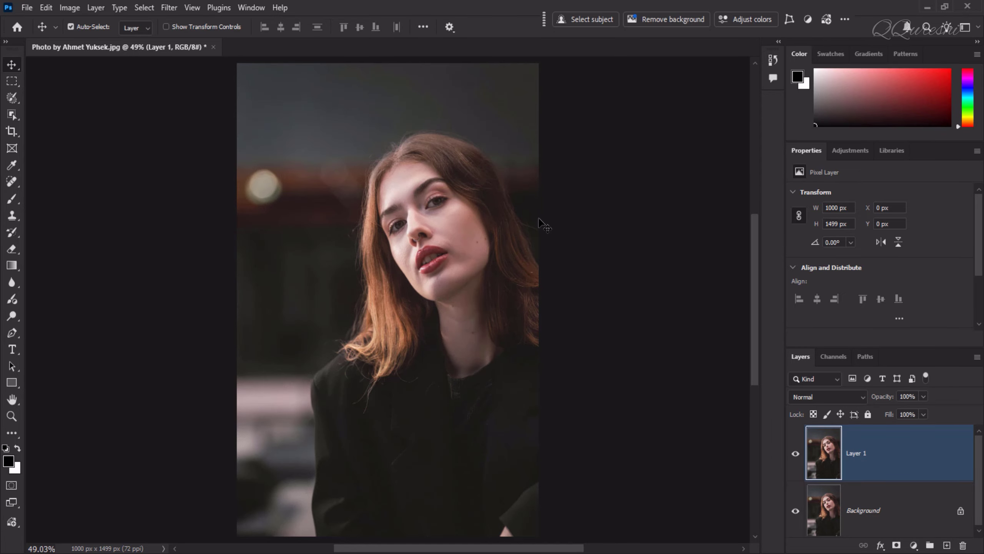
Zoom into the face and toggle Layer 1's visibility to compare the denoised result with the original
scroll(418, 220, "up", 3)
scroll(419, 220, "up", 3)
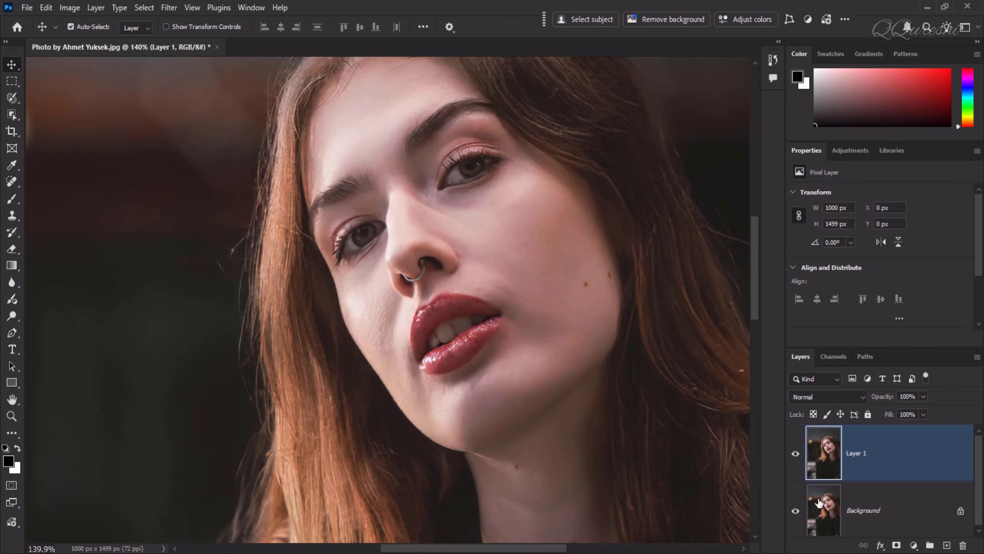
left_click(796, 453)
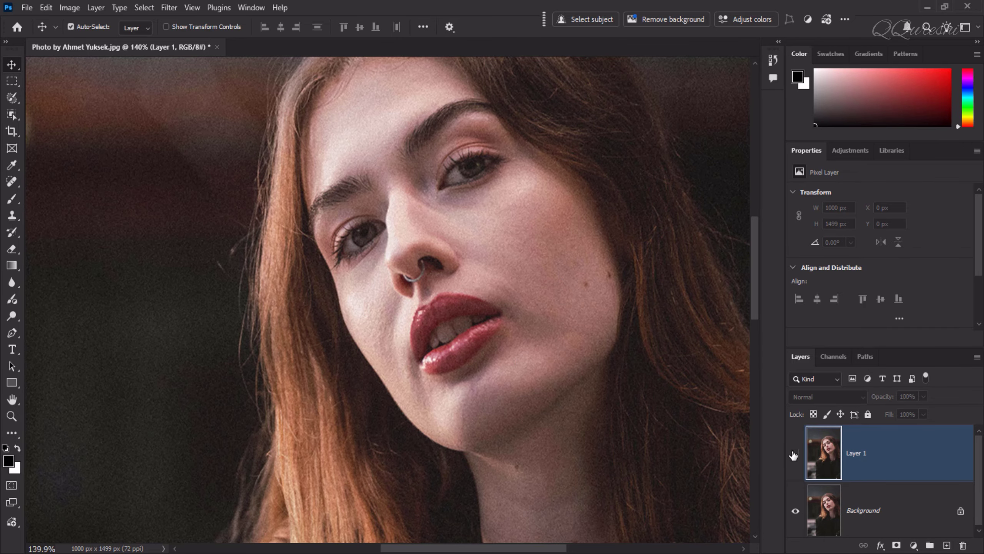
left_click(794, 454)
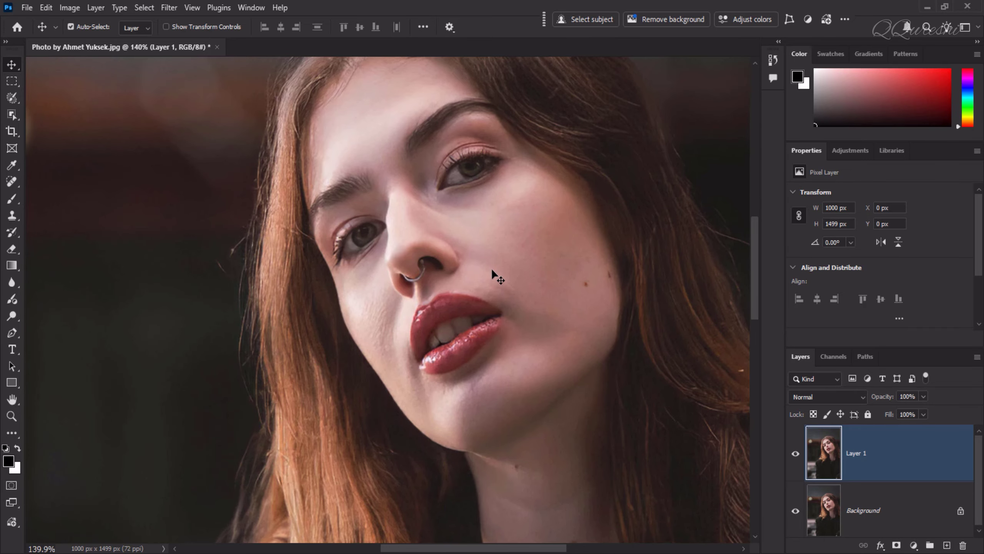
Add a Levels adjustment layer above the denoised Layer 1
key("ctrl+0")
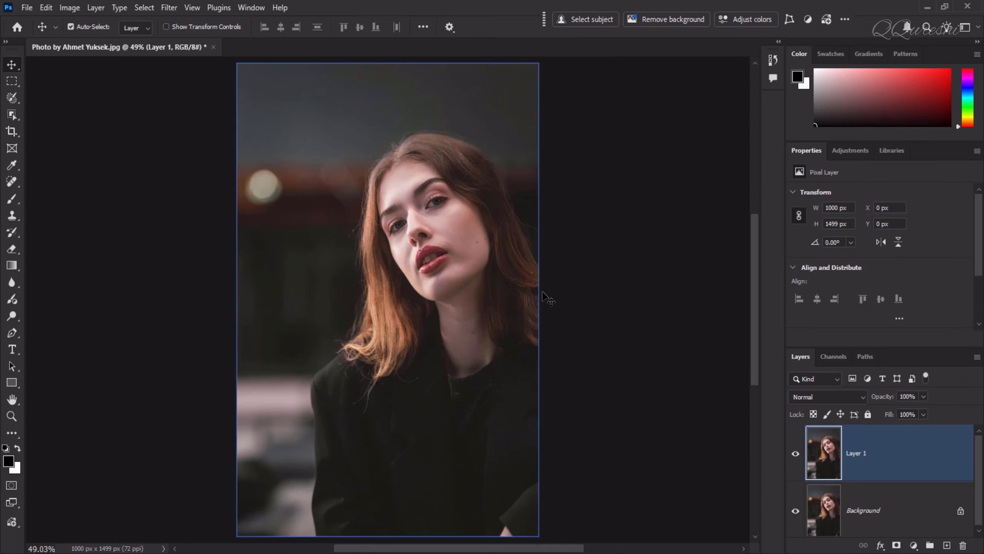
left_click(913, 545)
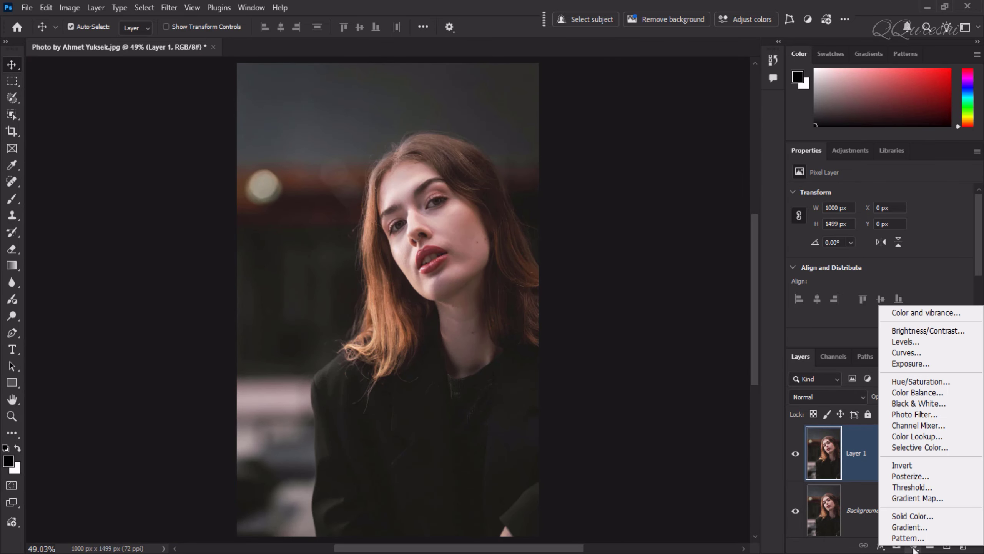
left_click(951, 341)
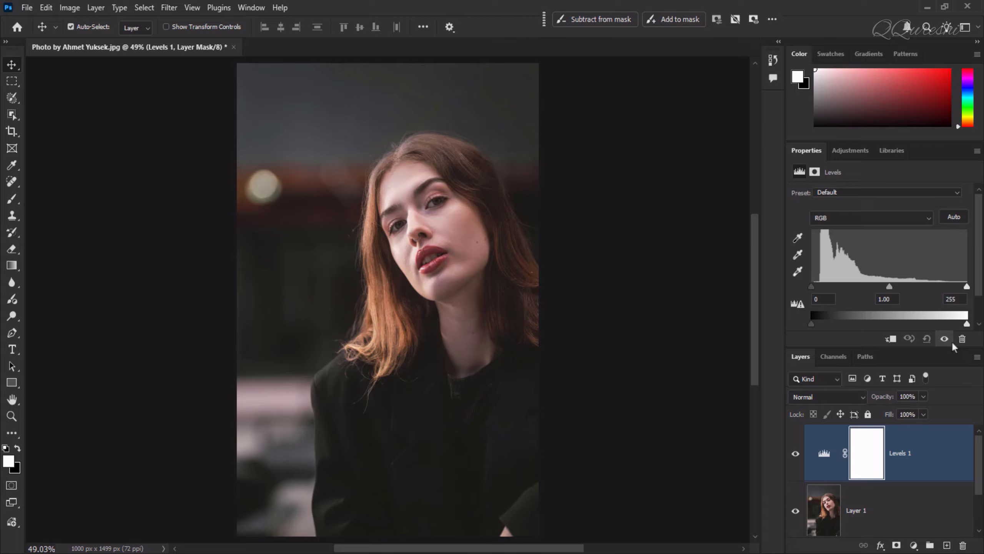
Set the Levels auto correction options to Enhance Monochromatic Contrast with Snap Neutral Midtones
left_click(954, 217, "alt")
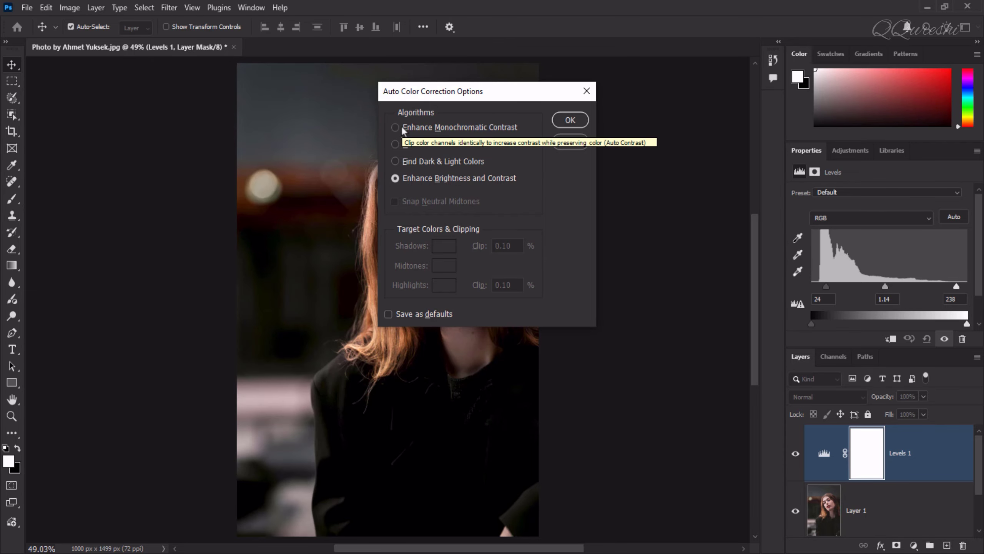
left_click(403, 129)
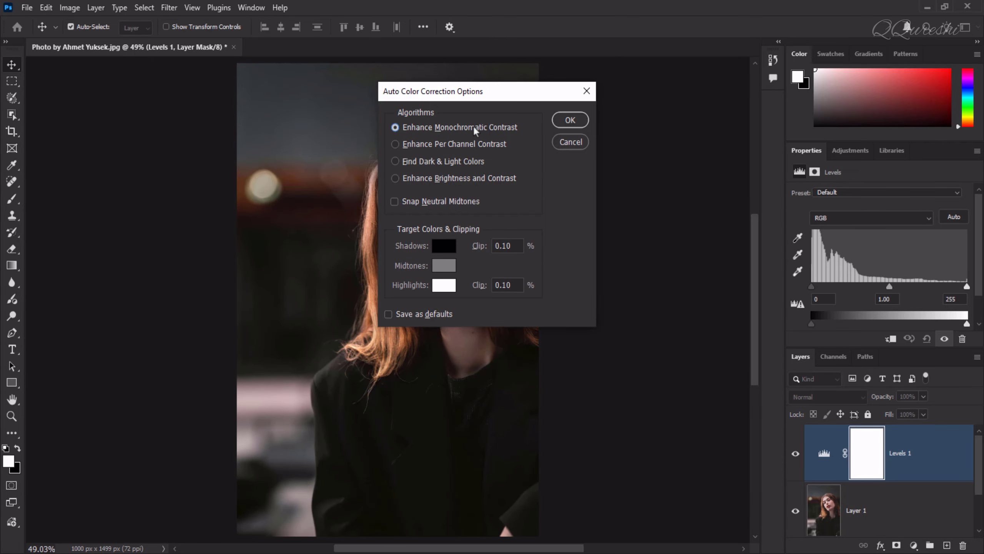
left_click(394, 201)
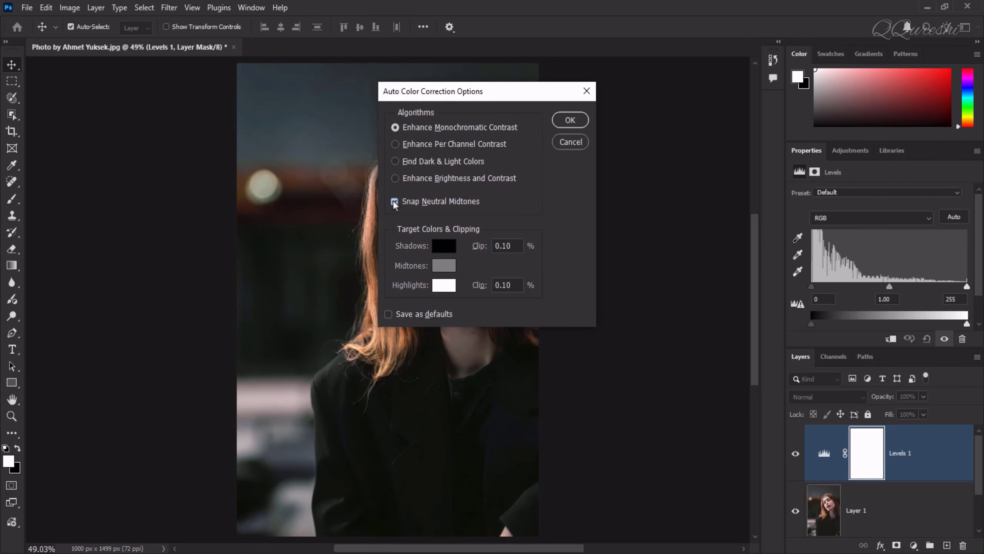
left_click(569, 121)
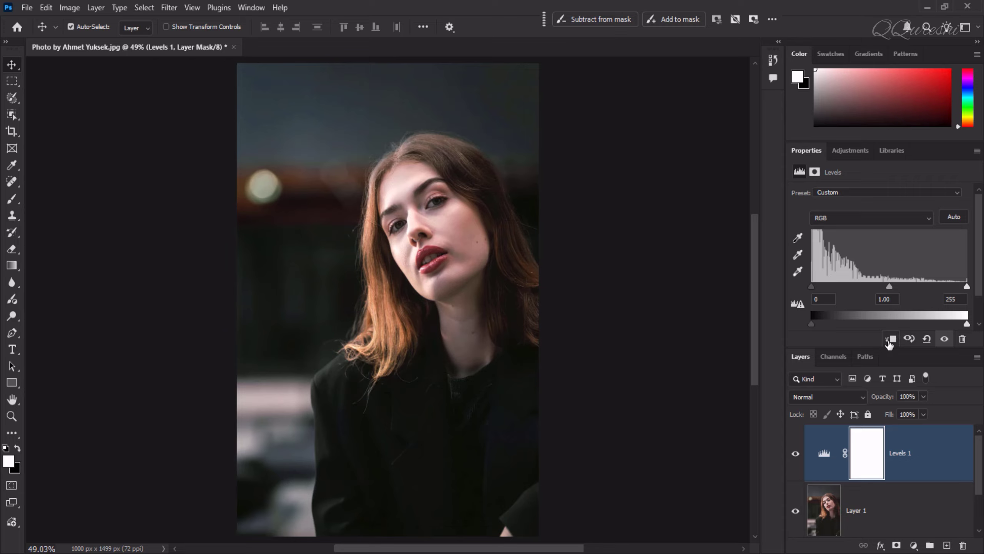
Clip the Levels layer to Layer 1 and group both layers together
left_click(889, 340)
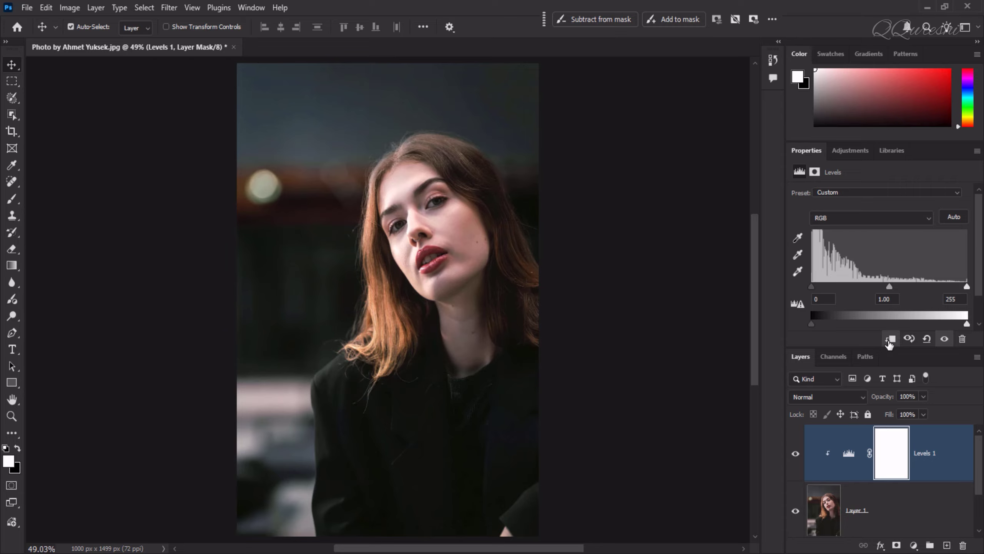
left_click(879, 511)
left_click(879, 511, "ctrl")
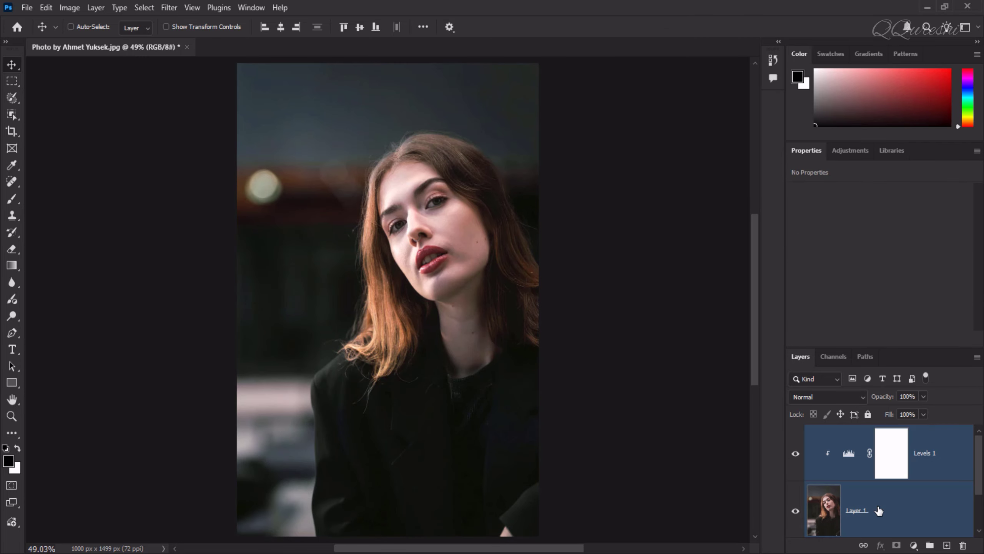
key("ctrl+g")
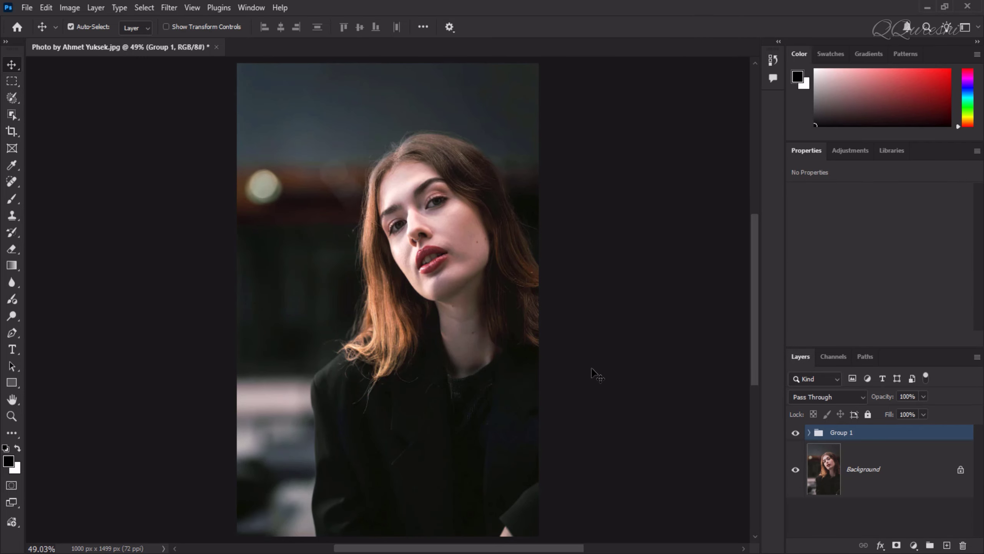
Zoom in and toggle the new group's visibility to compare before and after
scroll(403, 186, "up", 5)
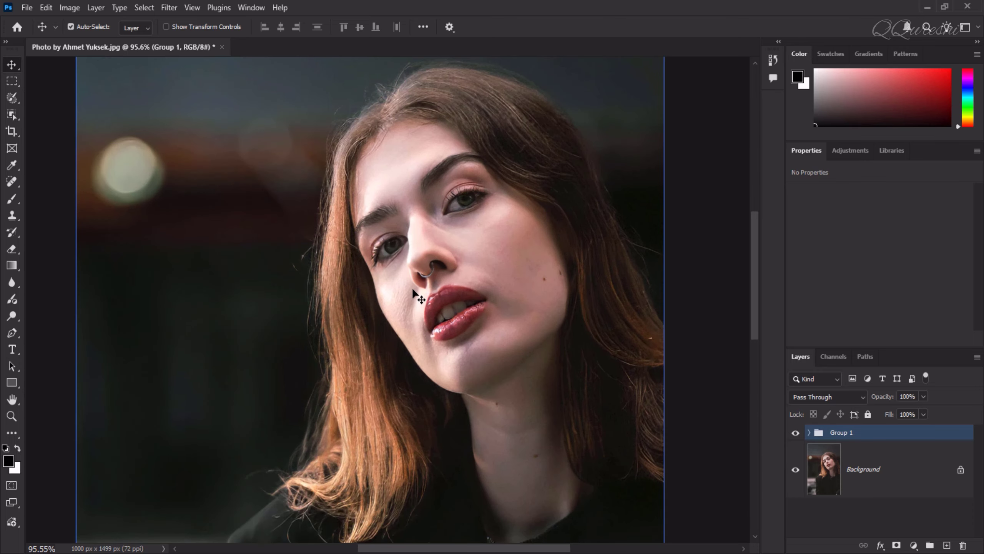
left_click(795, 433)
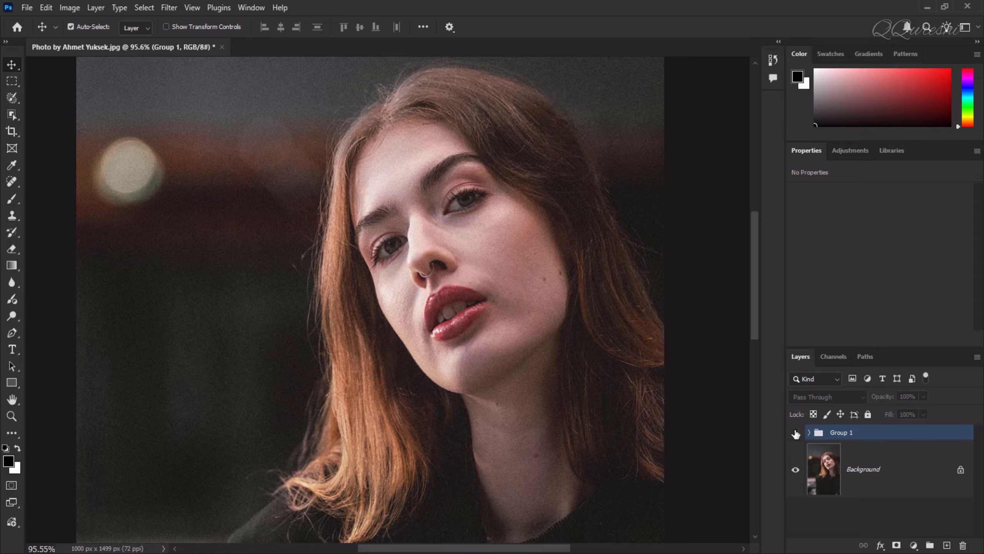
left_click(795, 433)
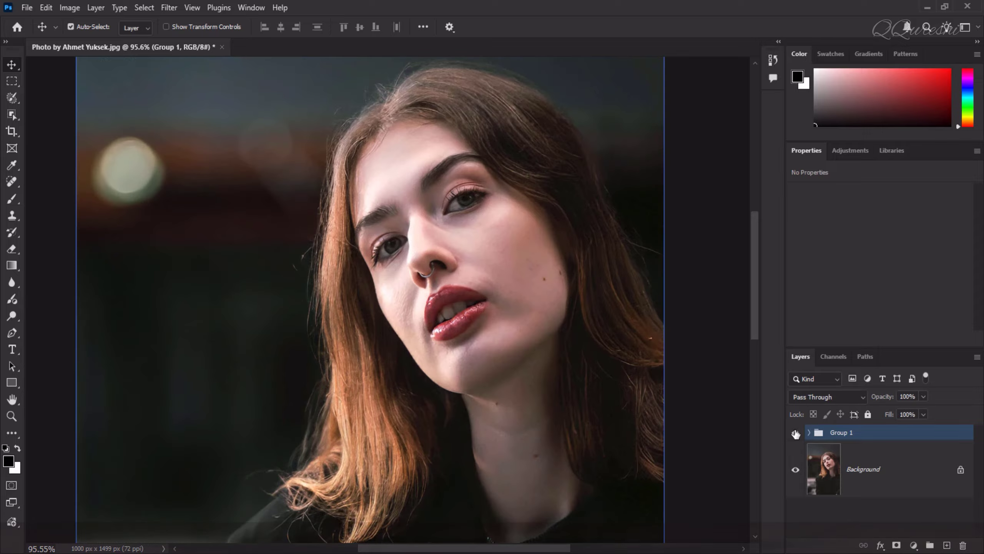